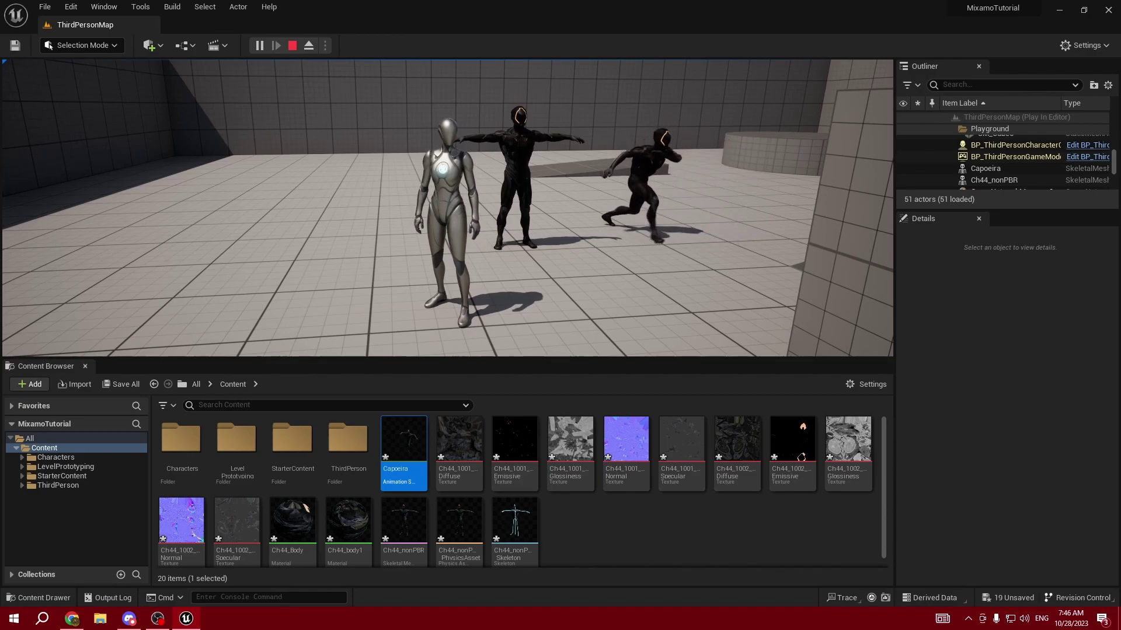
- Walk the mannequin around the two imported Mixamo characters in the running preview, and stop the play session
key(w)
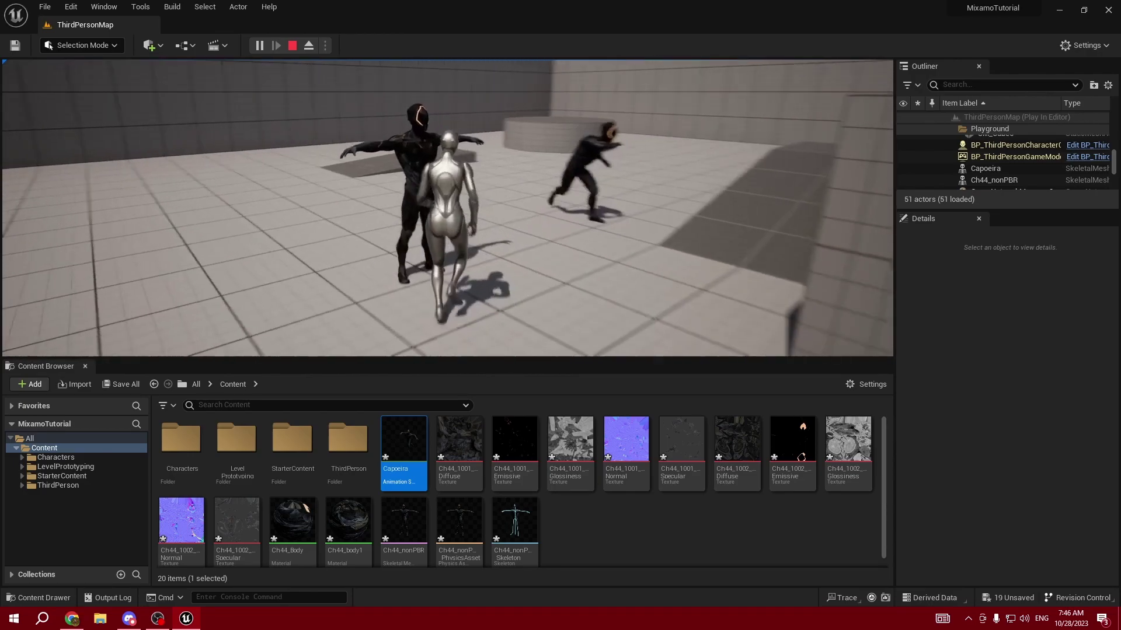
key(d)
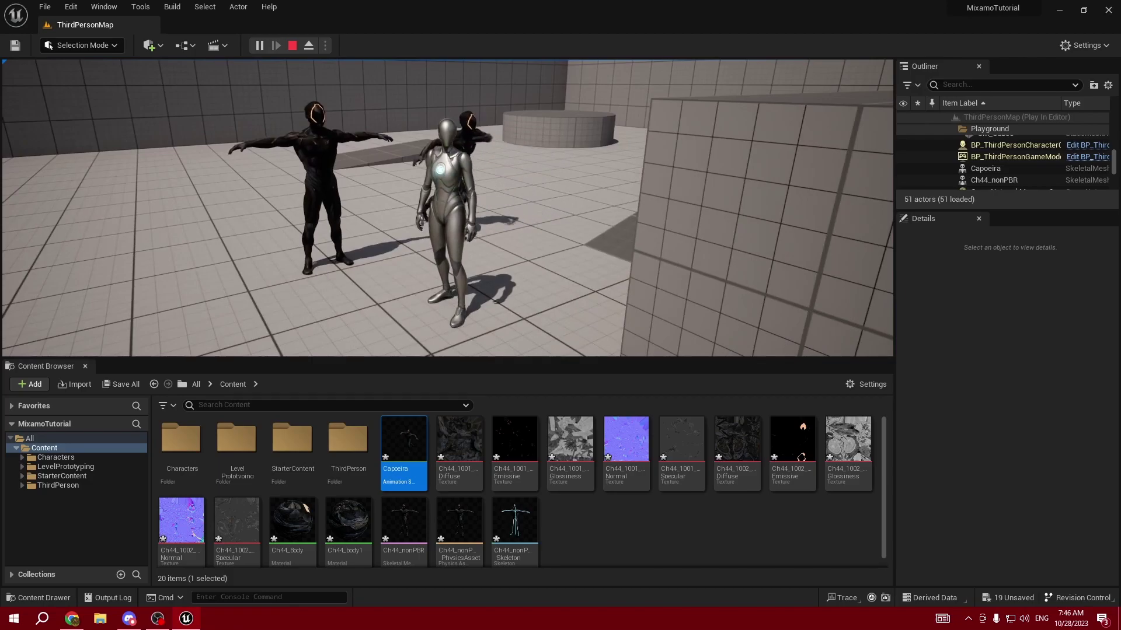
key(Escape)
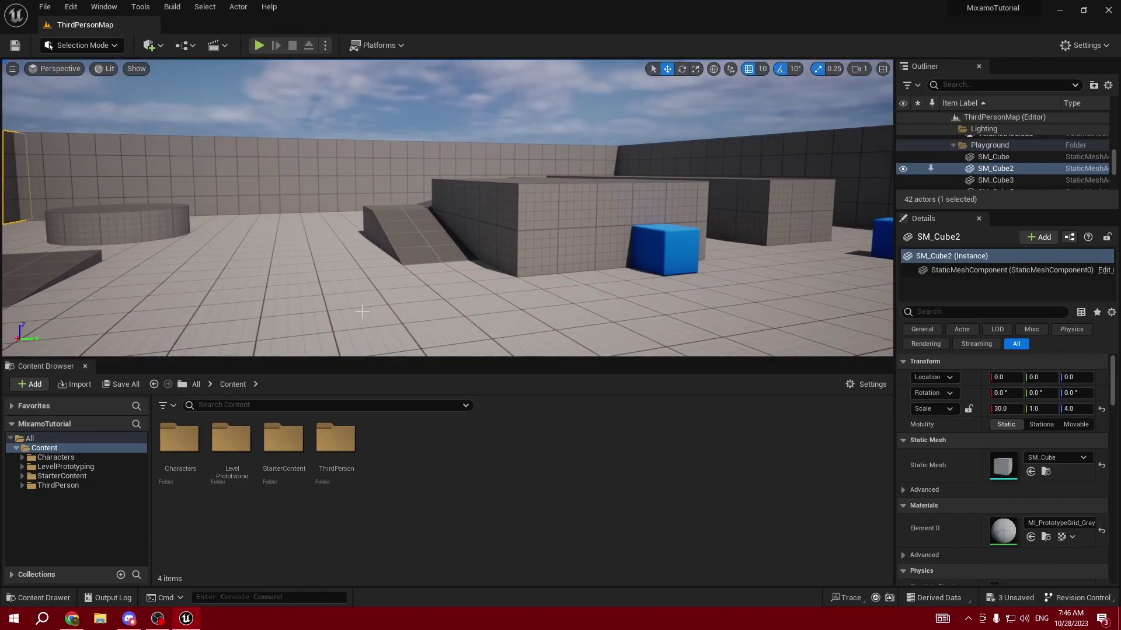
- Switch to Mixamo in the browser and download the Alien Soldier character as FBX Binary (.fbx) in T-pose
click(70, 620)
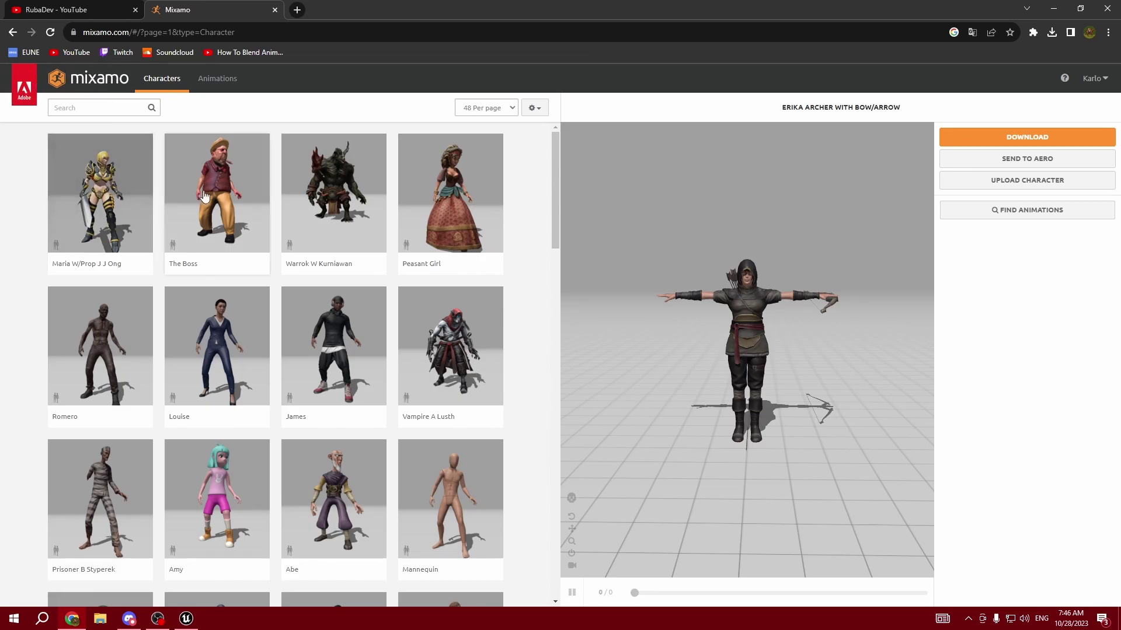
drag(551, 217, 514, 529)
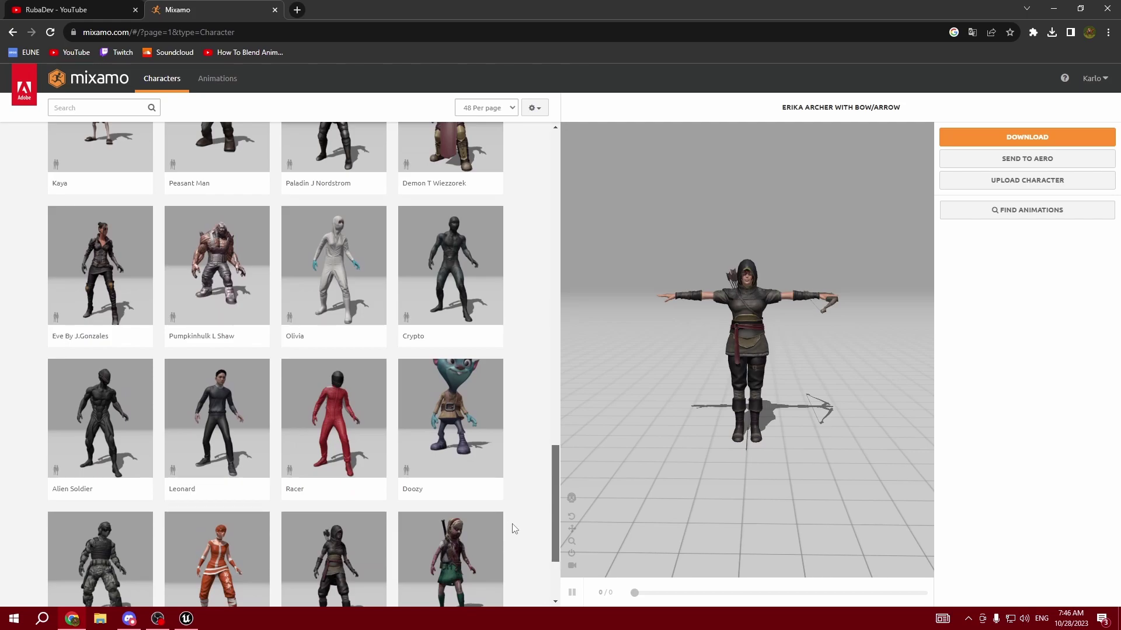
click(74, 427)
click(778, 240)
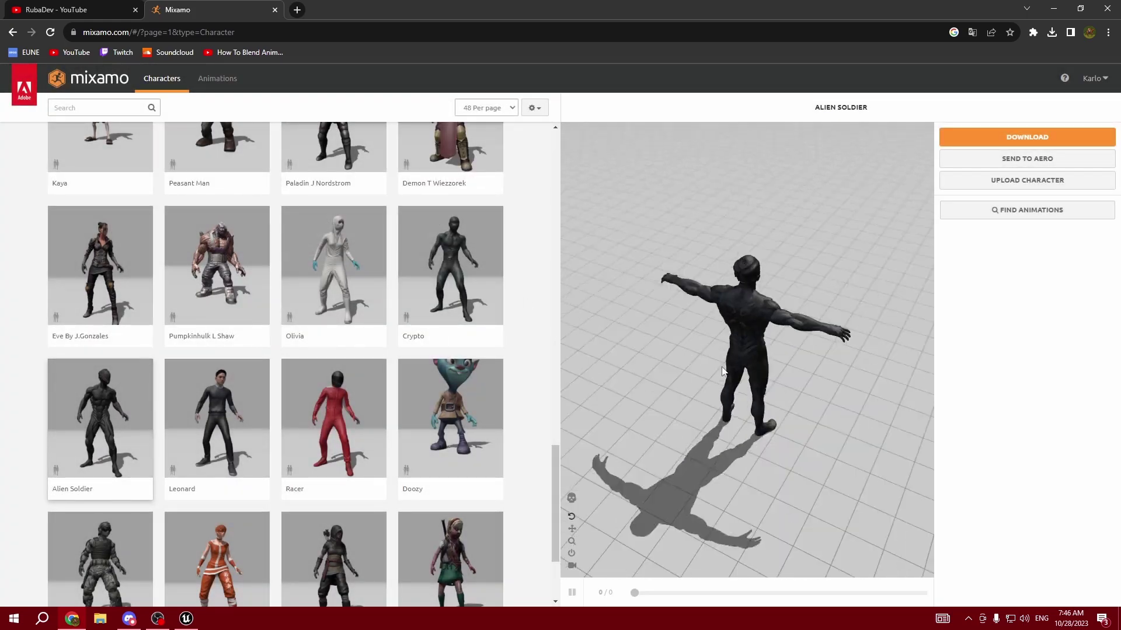
click(998, 138)
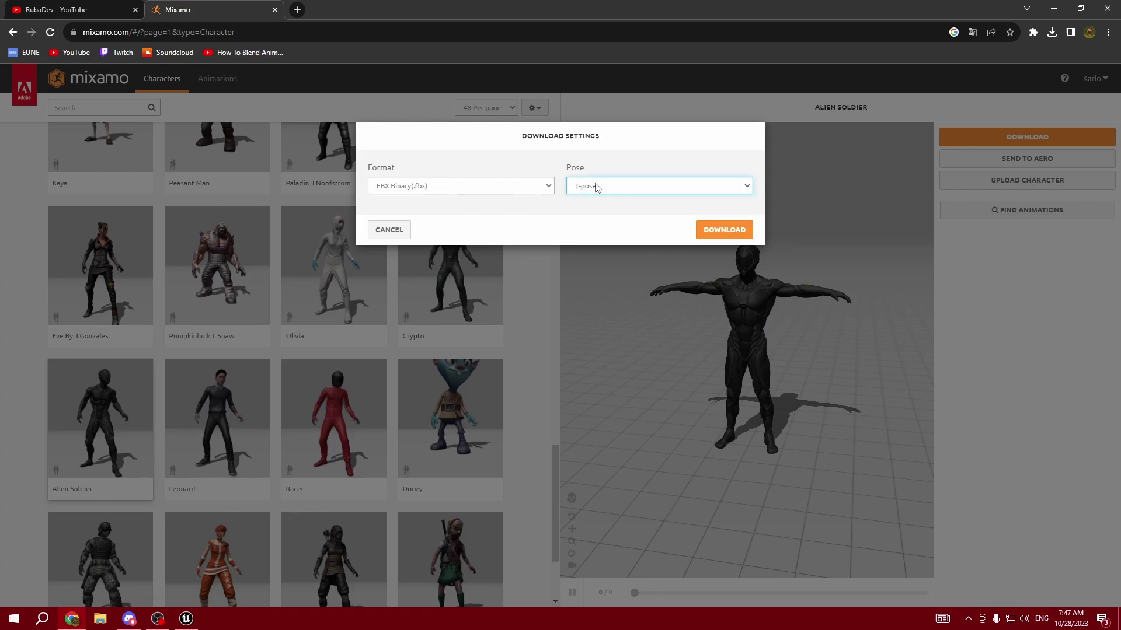
click(724, 229)
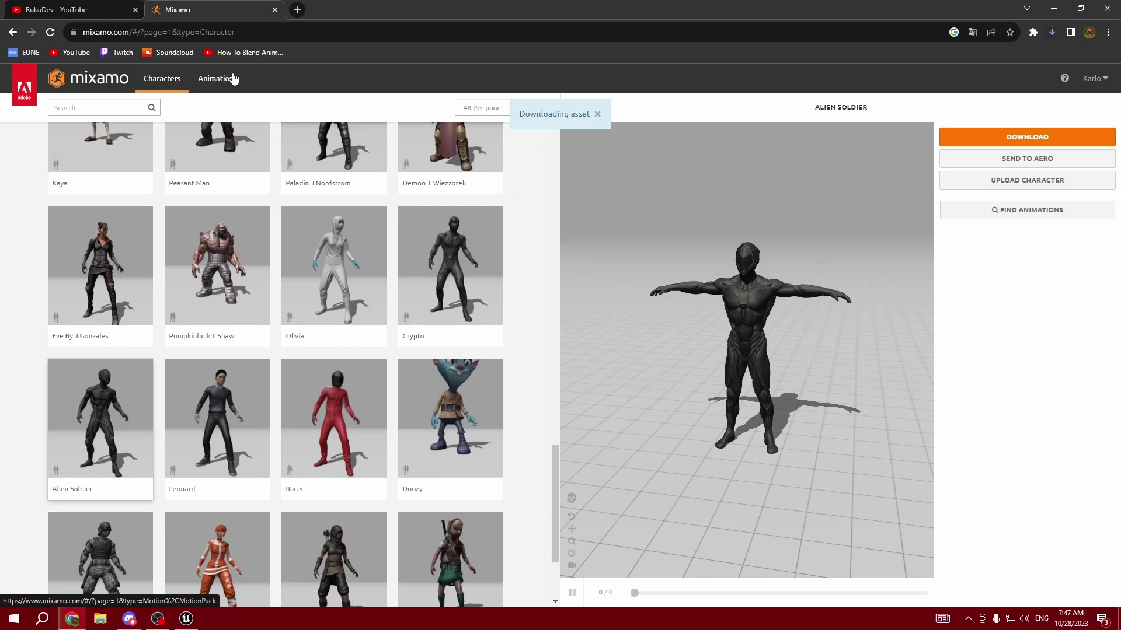
- Browse the Mixamo animations and apply the single Capoeira animation to the Alien Soldier
click(232, 79)
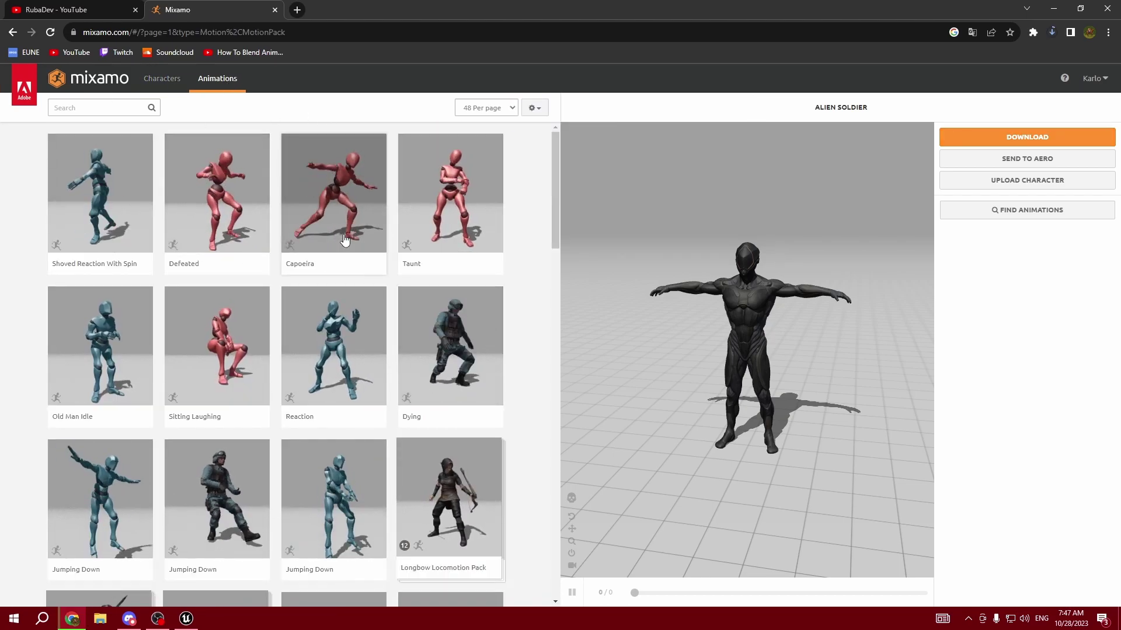
scroll(257, 246, down, 3)
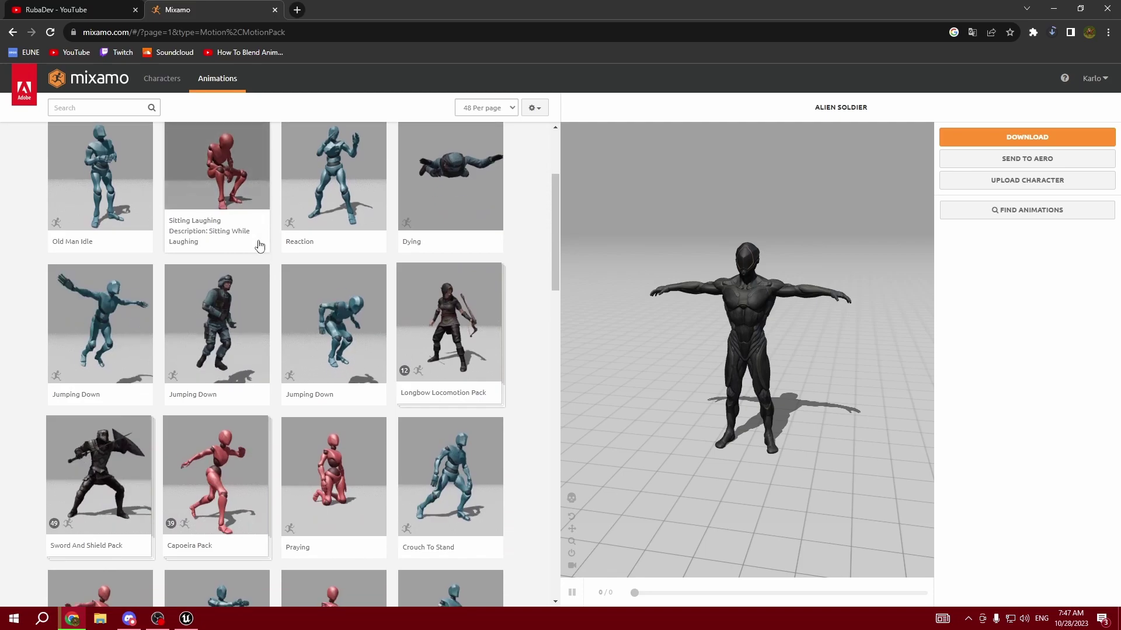
scroll(259, 246, up, 3)
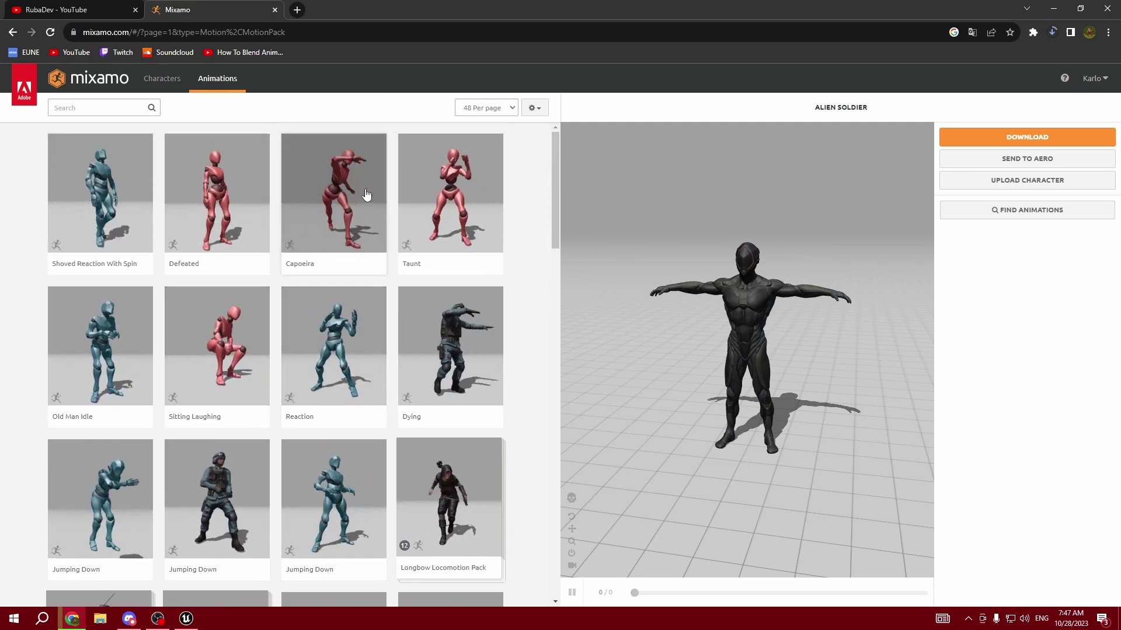
click(322, 175)
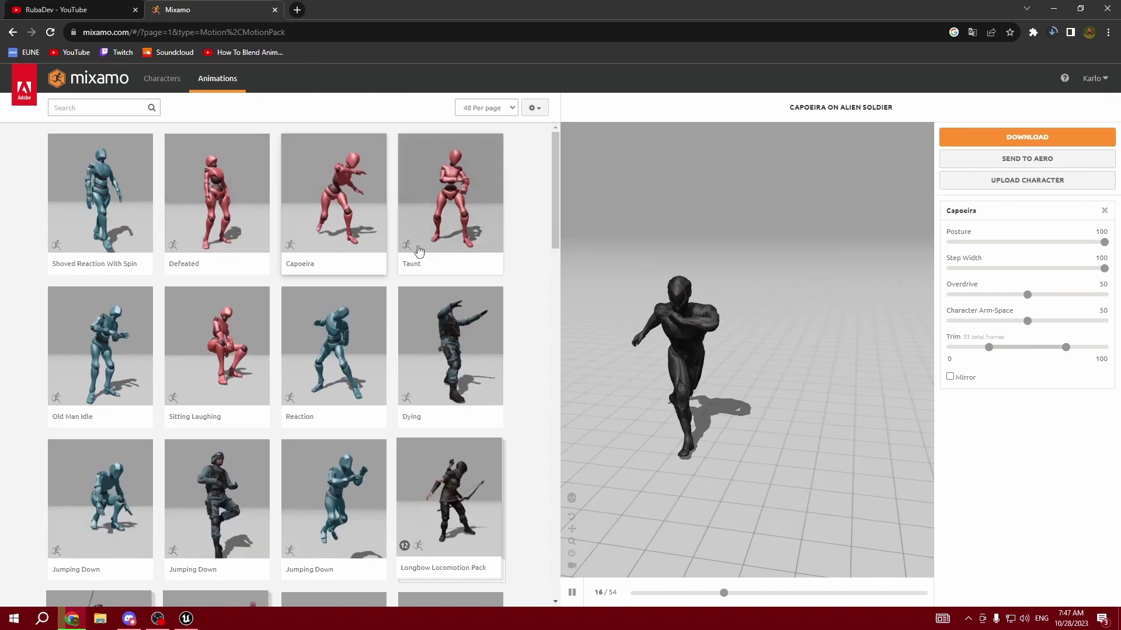
scroll(175, 350, down, 6)
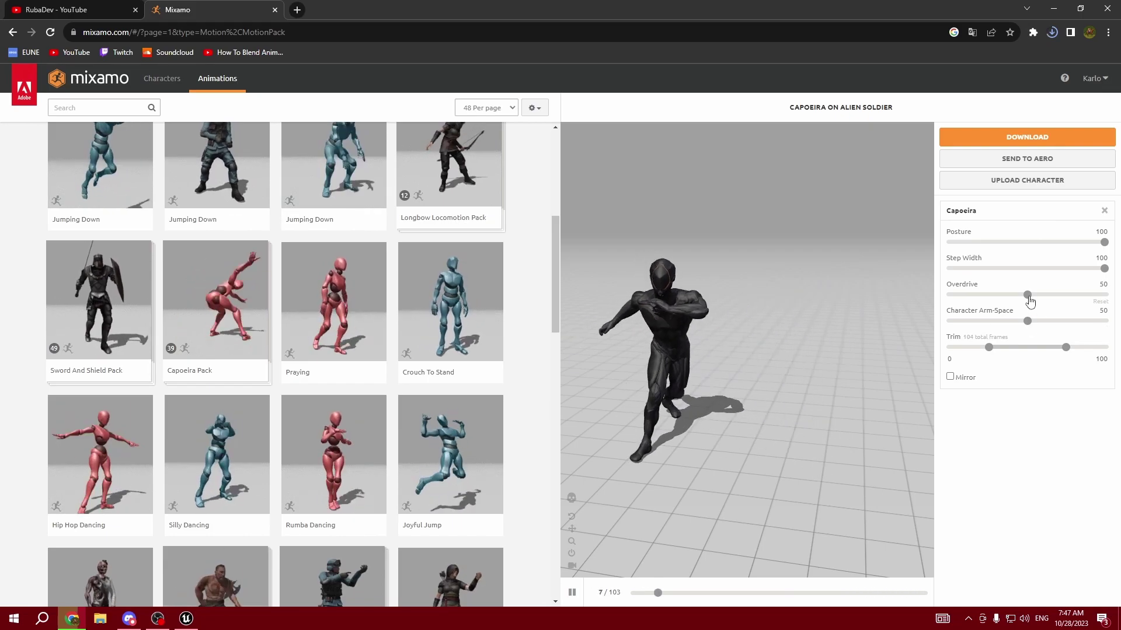
- Try Overdrive at 100 and 0 and Character Arm-Space at 28 on the Capoeira animation, and reset both settings
drag(1093, 293, 1106, 293)
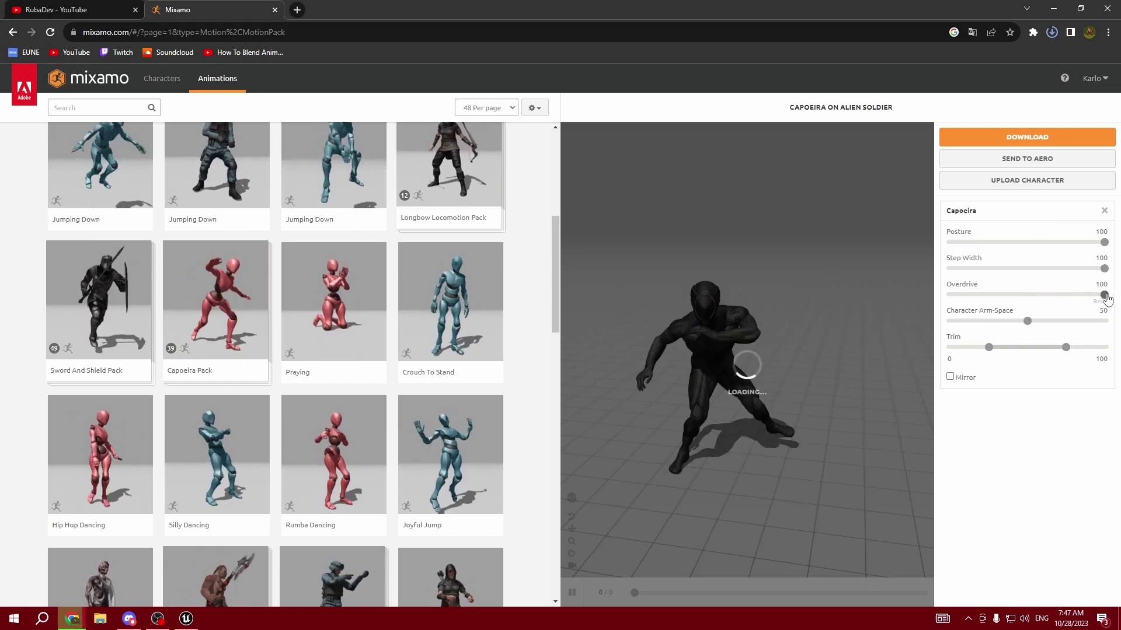
drag(890, 307, 893, 306)
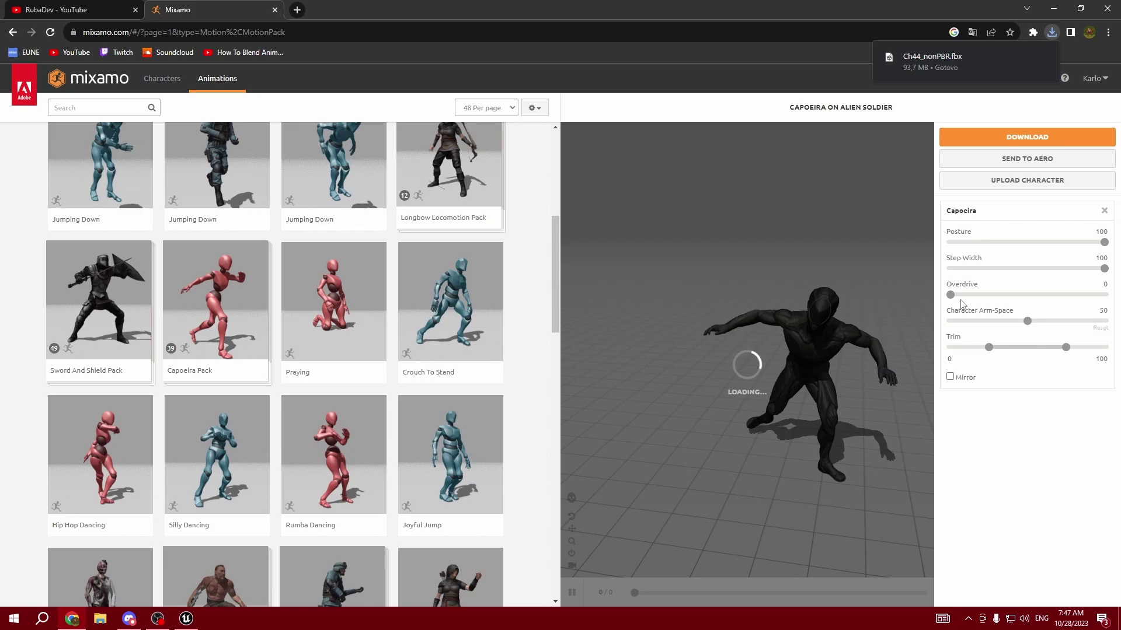
drag(1027, 322, 994, 322)
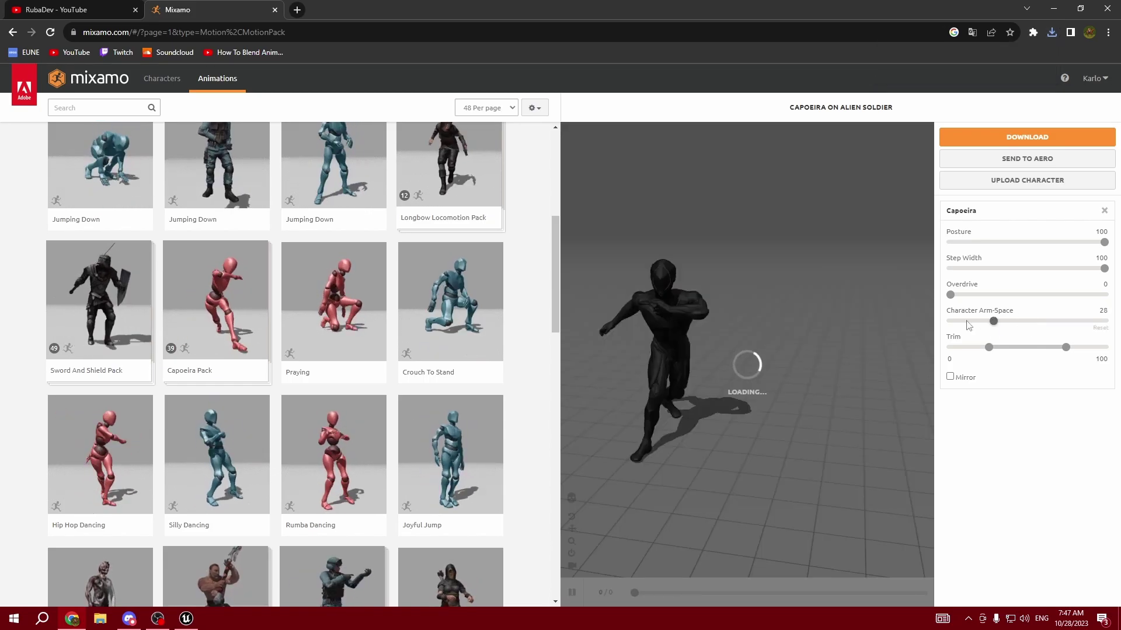
click(1098, 326)
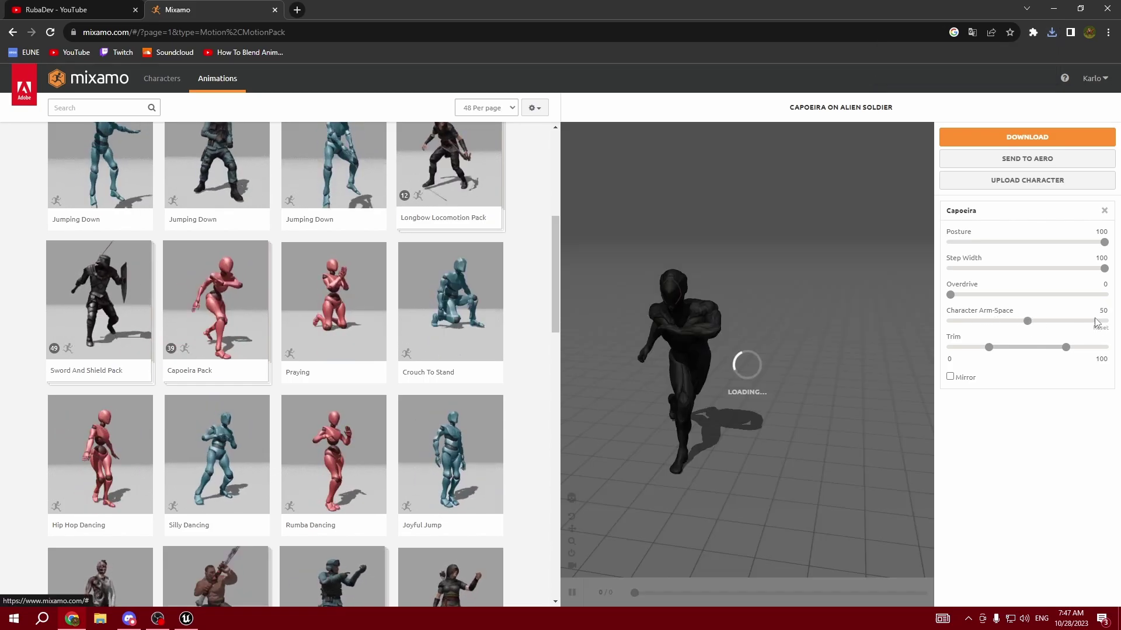
click(1100, 302)
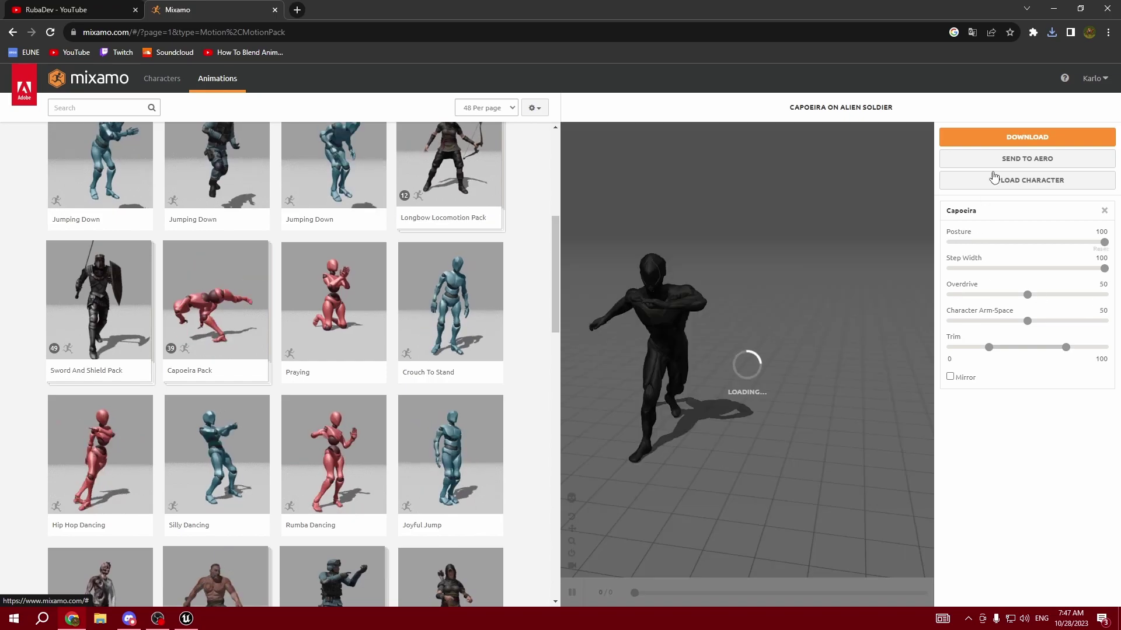
- Download the Capoeira animation as FBX Binary (.fbx), Without Skin, at 60 frames per second with no keyframe reduction
click(1014, 140)
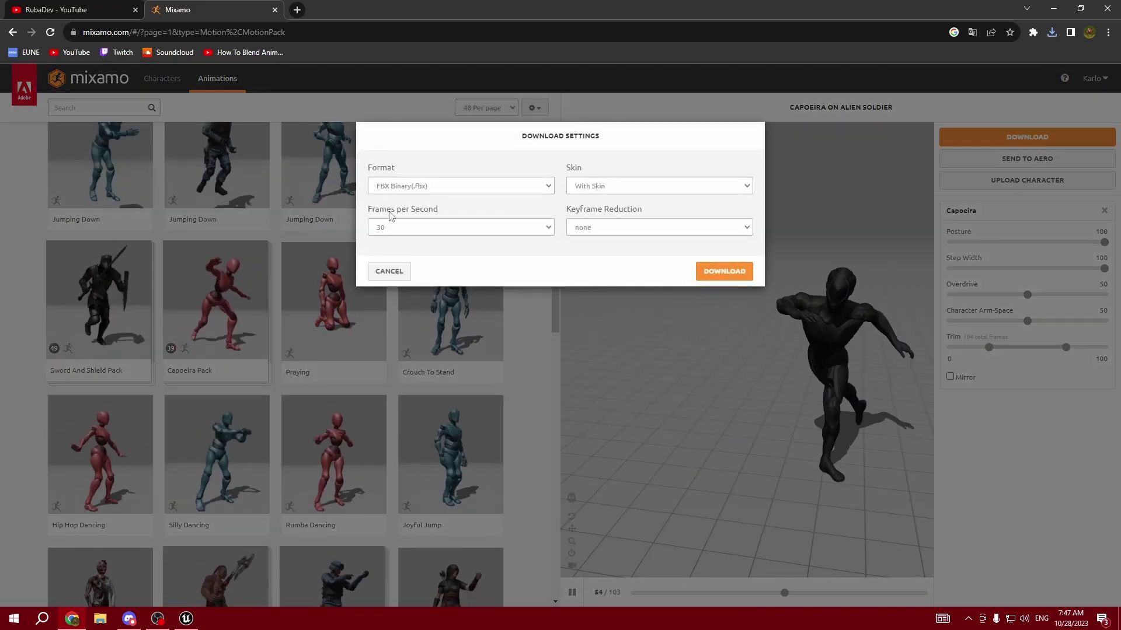
click(382, 186)
click(385, 193)
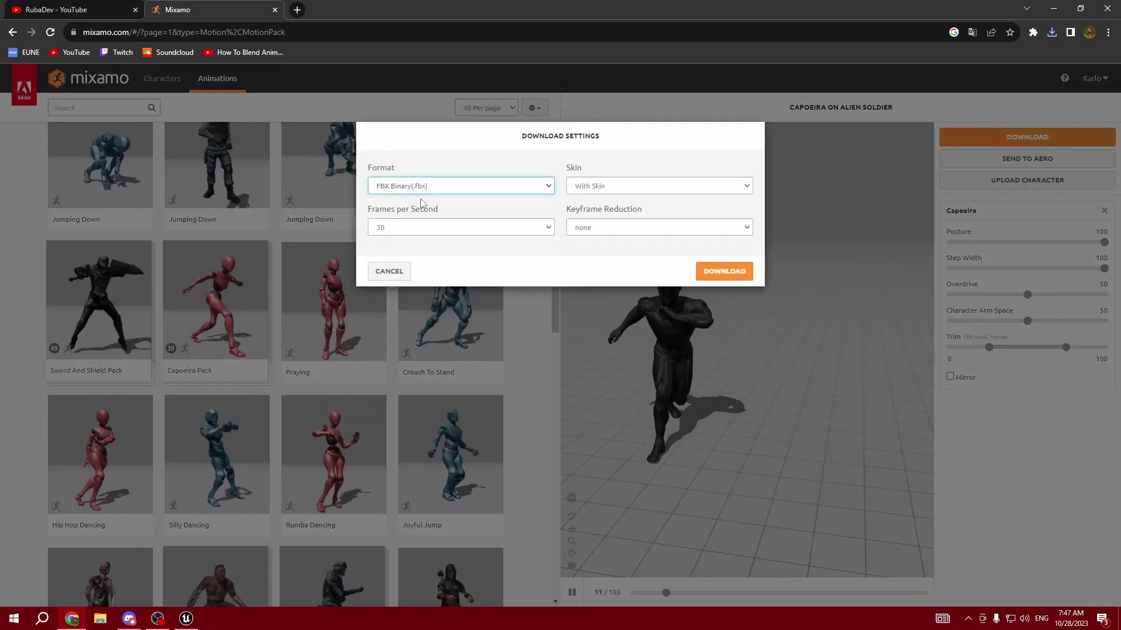
click(426, 227)
click(443, 256)
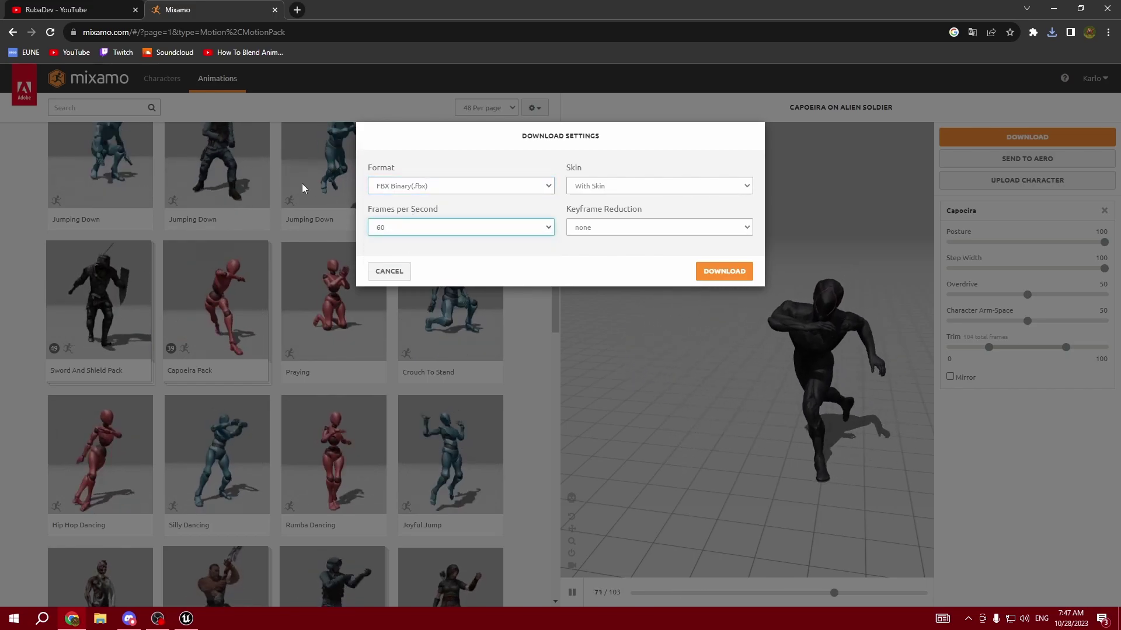
click(601, 185)
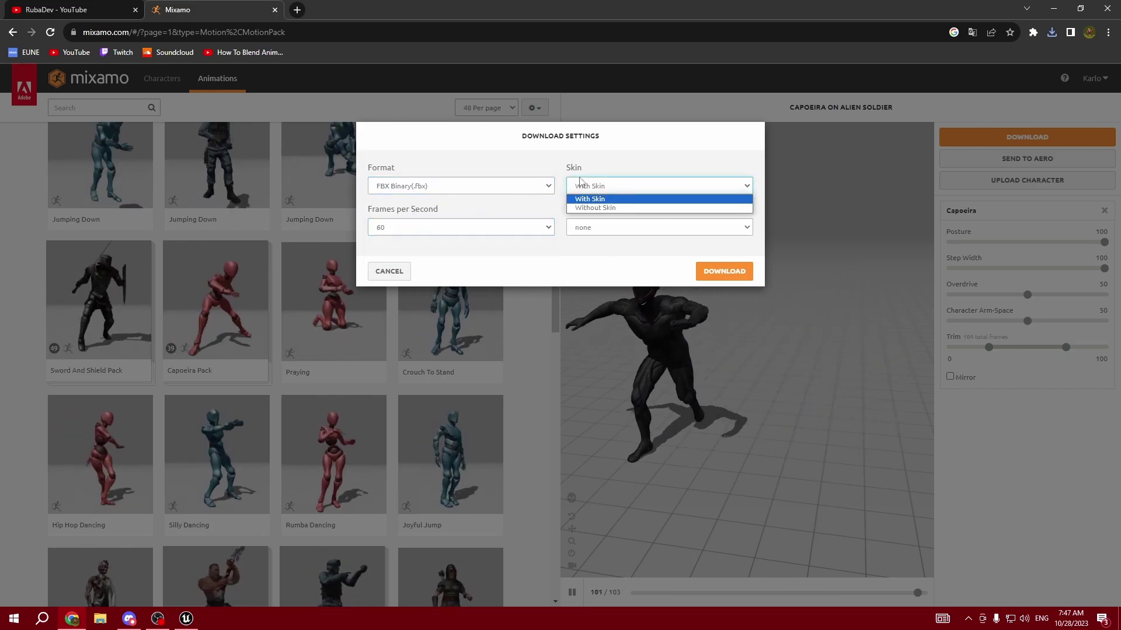
click(601, 208)
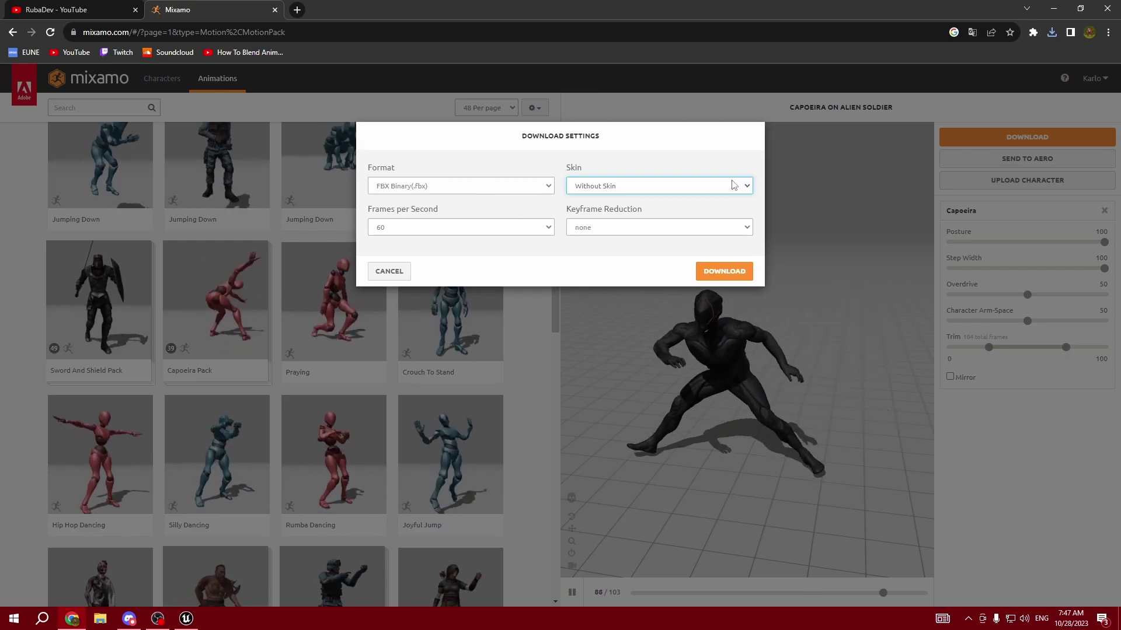
click(723, 275)
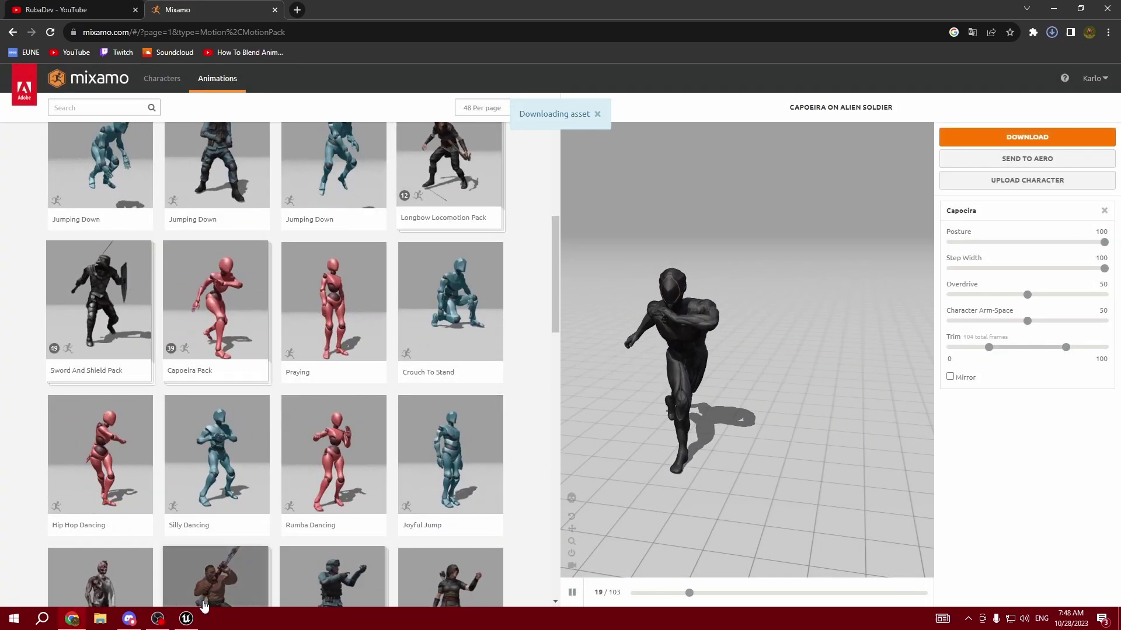
- Make the Mixamo browser window smaller so it floats over Unreal Editor, and return to the editor
click(197, 614)
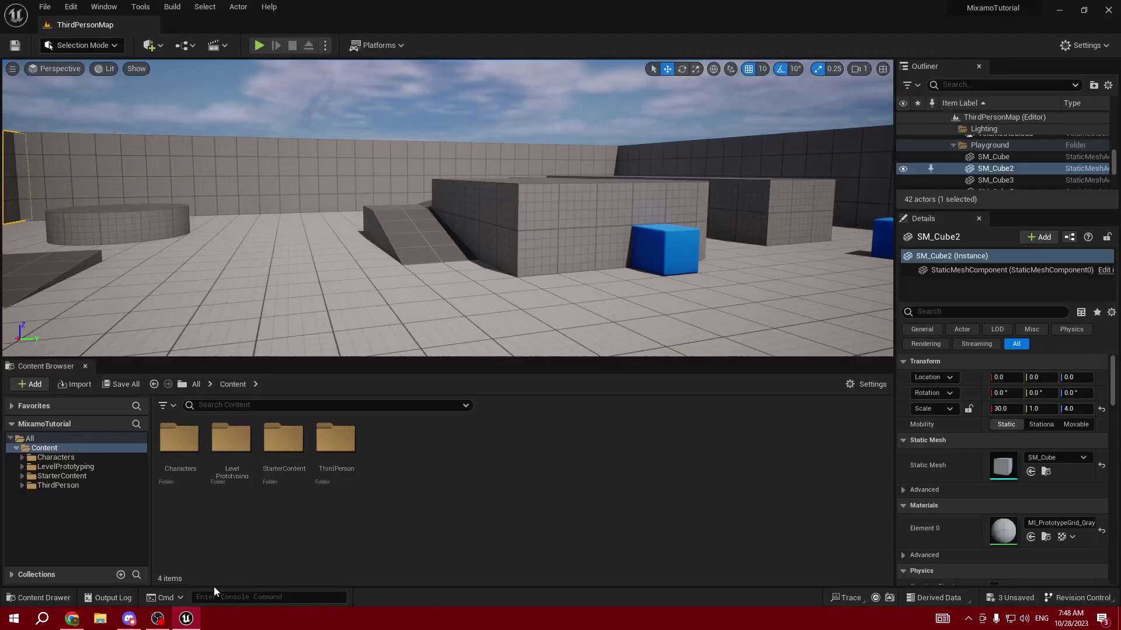
click(74, 618)
drag(340, 8, 297, 38)
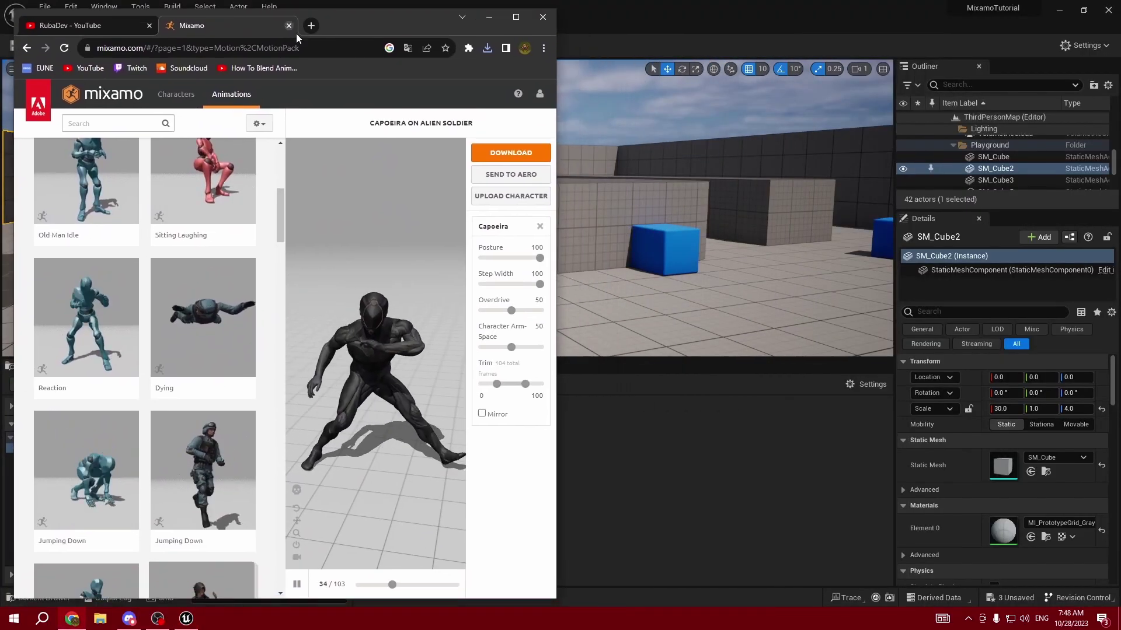
click(488, 49)
click(604, 378)
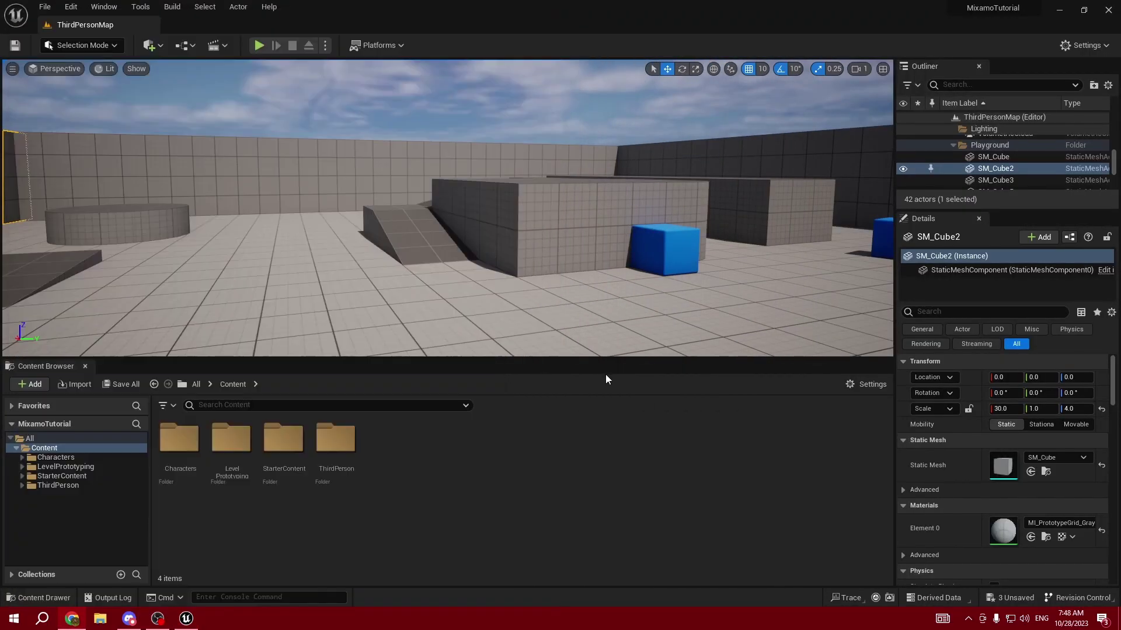
- Create a folder named Alien inside the Content folder and open it
right_click(540, 466)
click(587, 93)
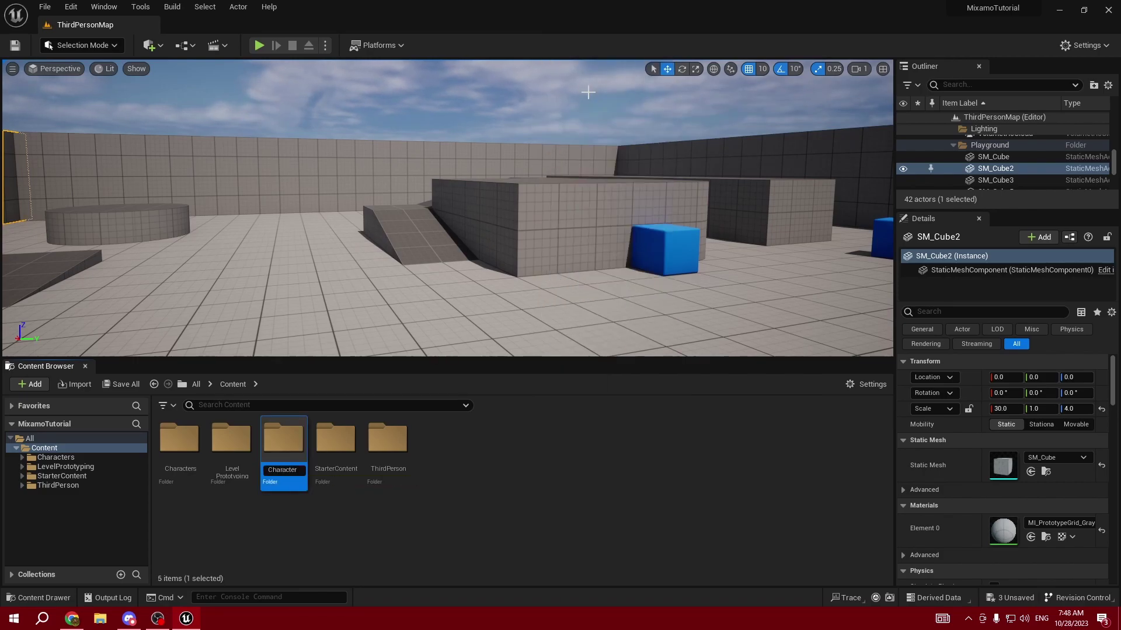
text(Alien)
key(Return)
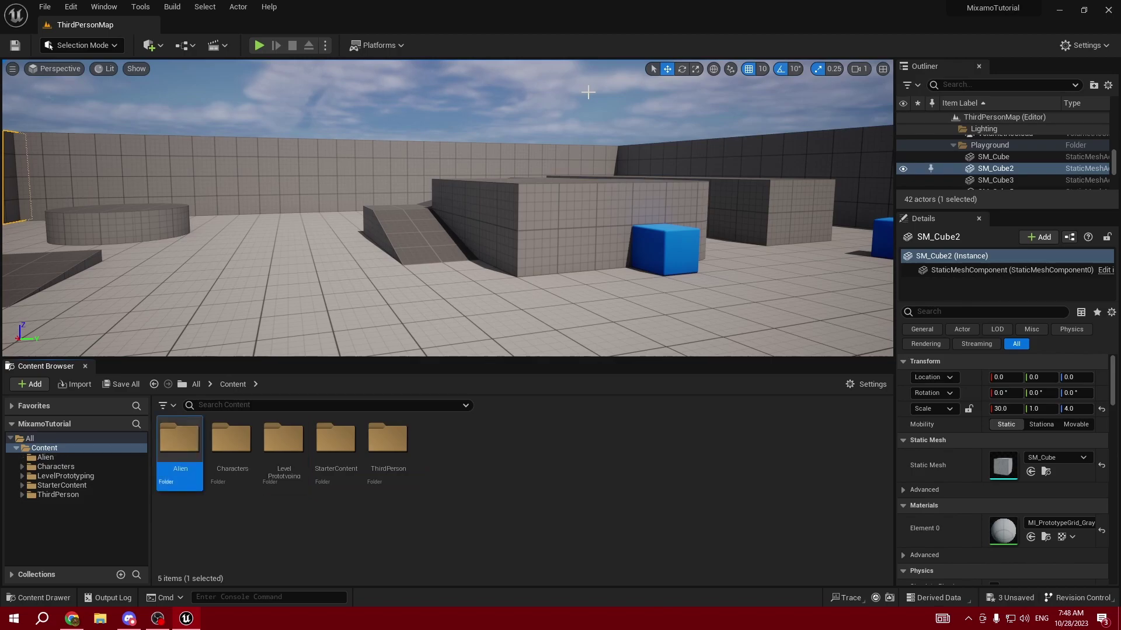
key(Return)
- Import the downloaded Ch44_nonPBR.fbx from the browser into the Alien folder as a skeletal mesh, keeping the offered FBX import options
key(alt+Tab)
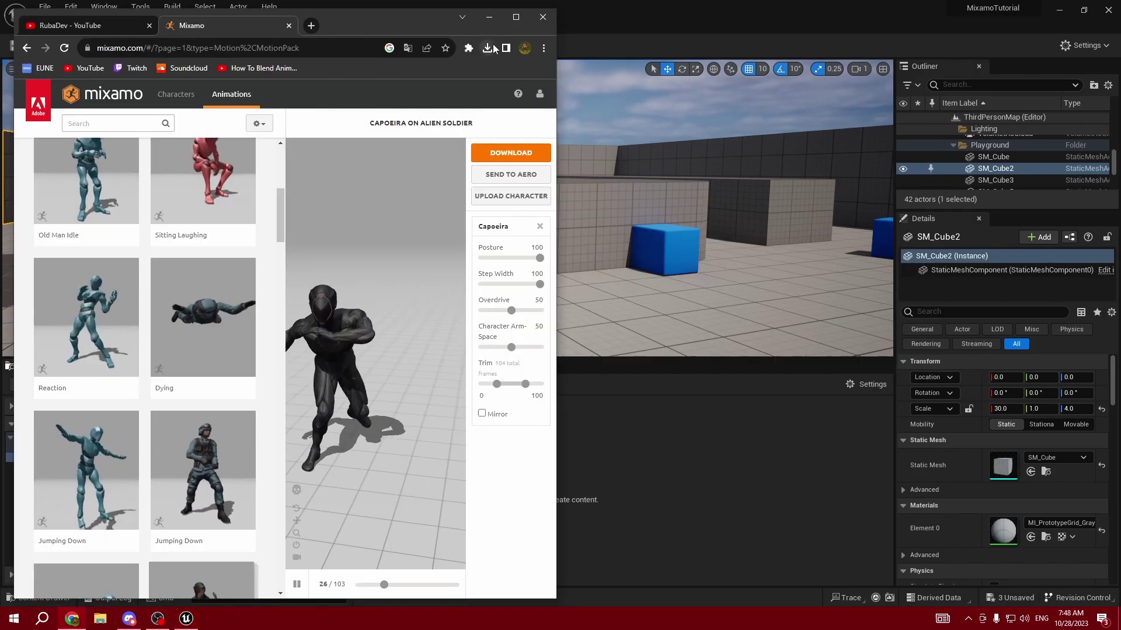
click(487, 49)
drag(383, 132, 598, 500)
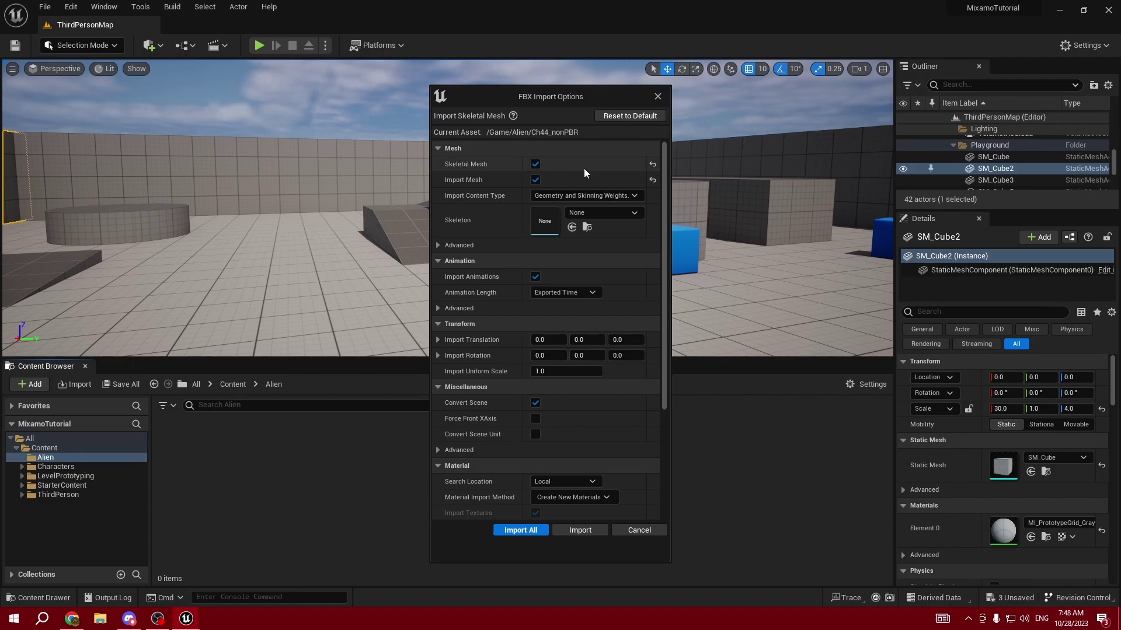
scroll(578, 160, down, 2)
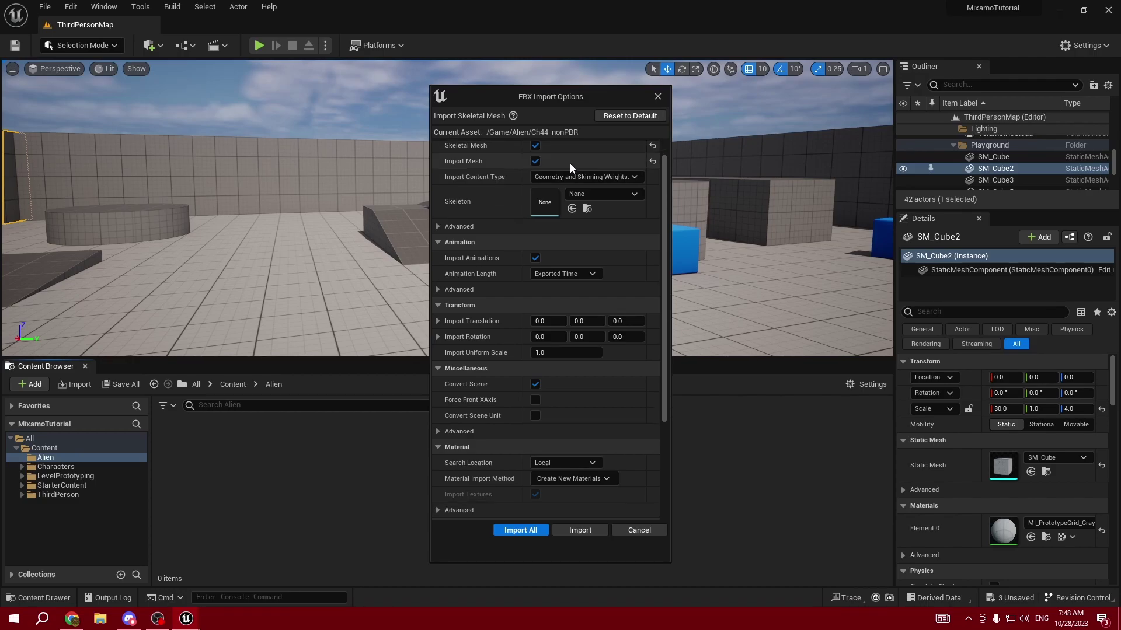
scroll(564, 182, down, 6)
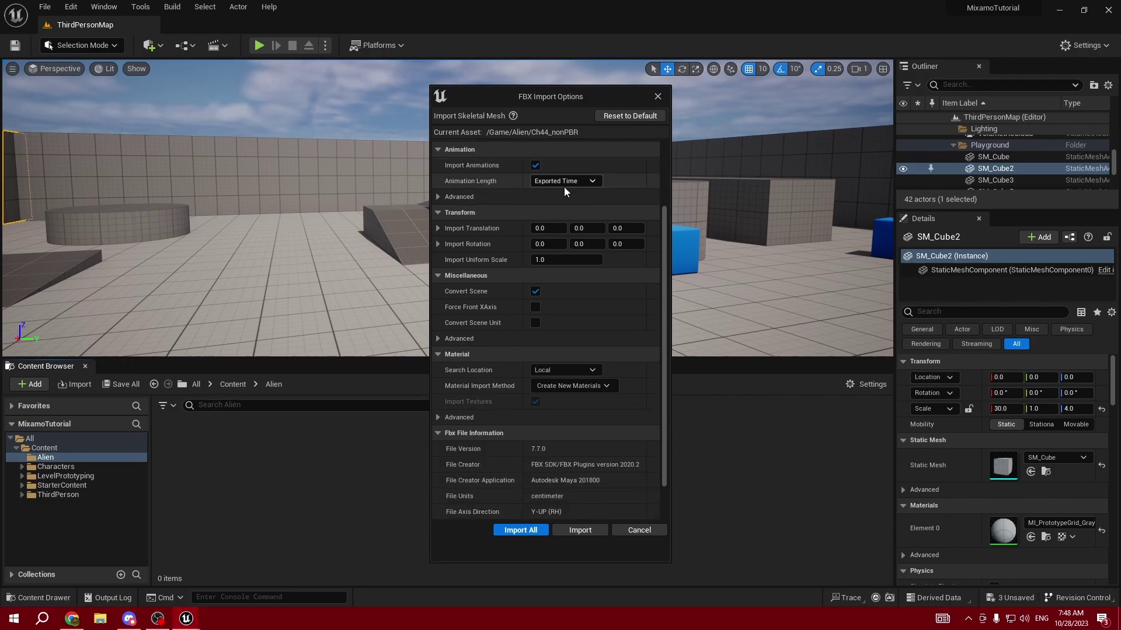
scroll(628, 306, up, 8)
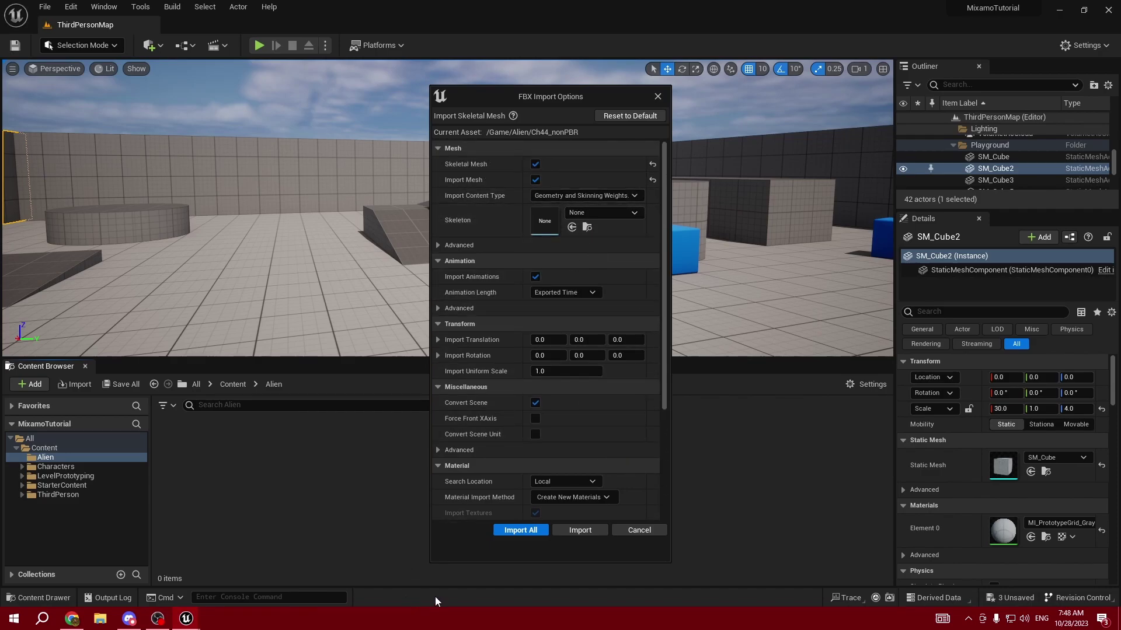
click(520, 531)
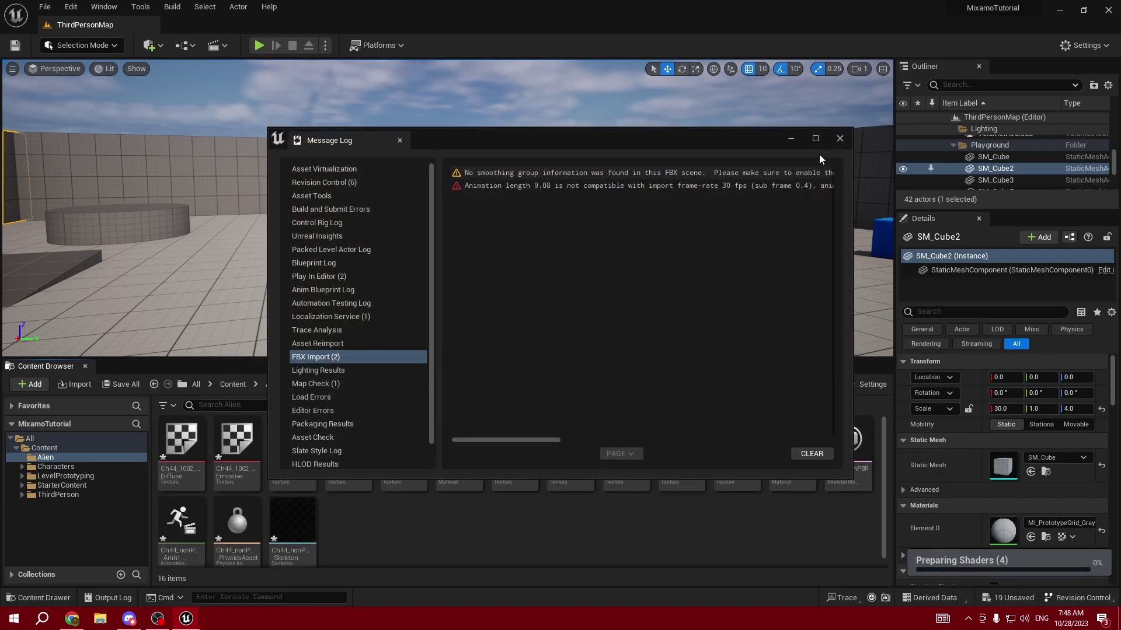
- Close the message log and import the downloaded Capoeira.fbx from the browser into the Alien folder, using Ch44_nonPBR_Skeleton as its skeleton
click(839, 140)
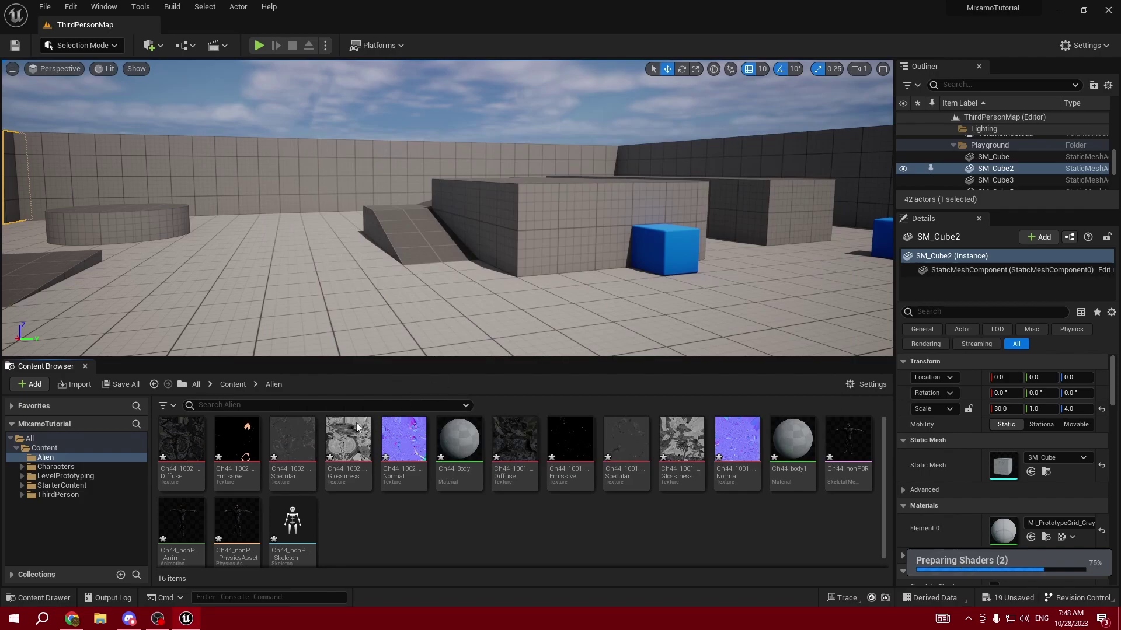
click(71, 619)
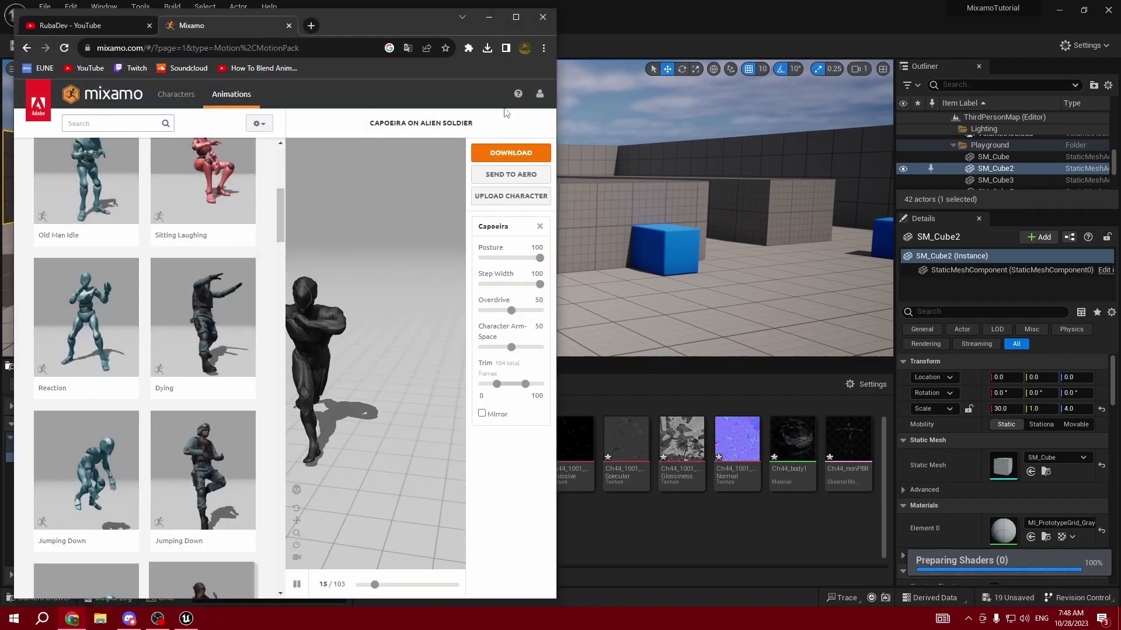
drag(378, 87, 622, 523)
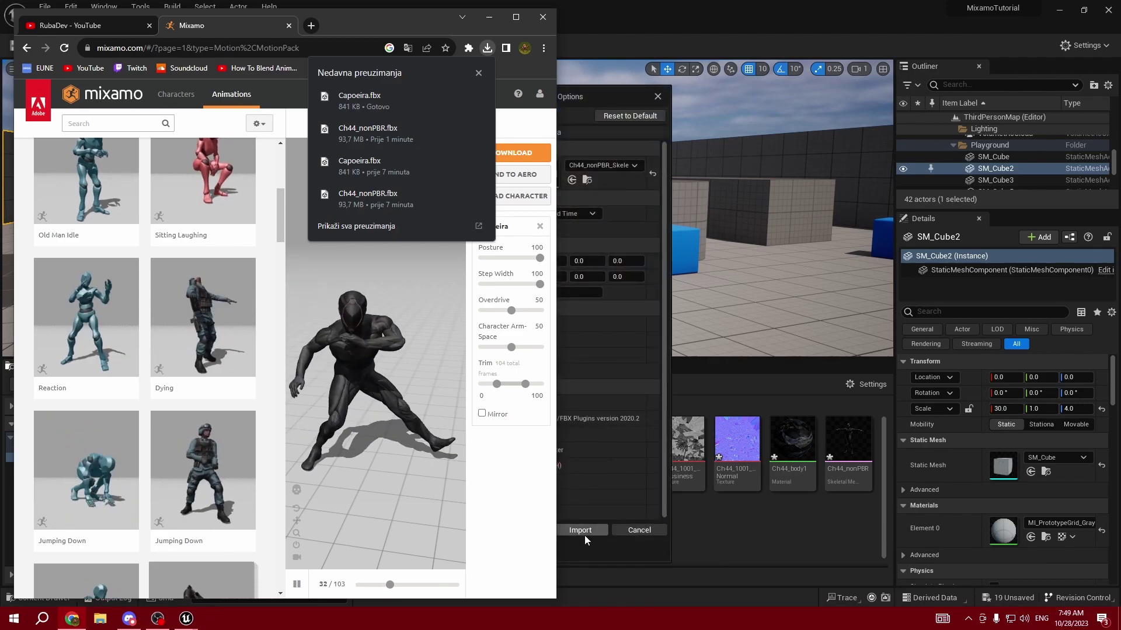
click(501, 18)
click(592, 168)
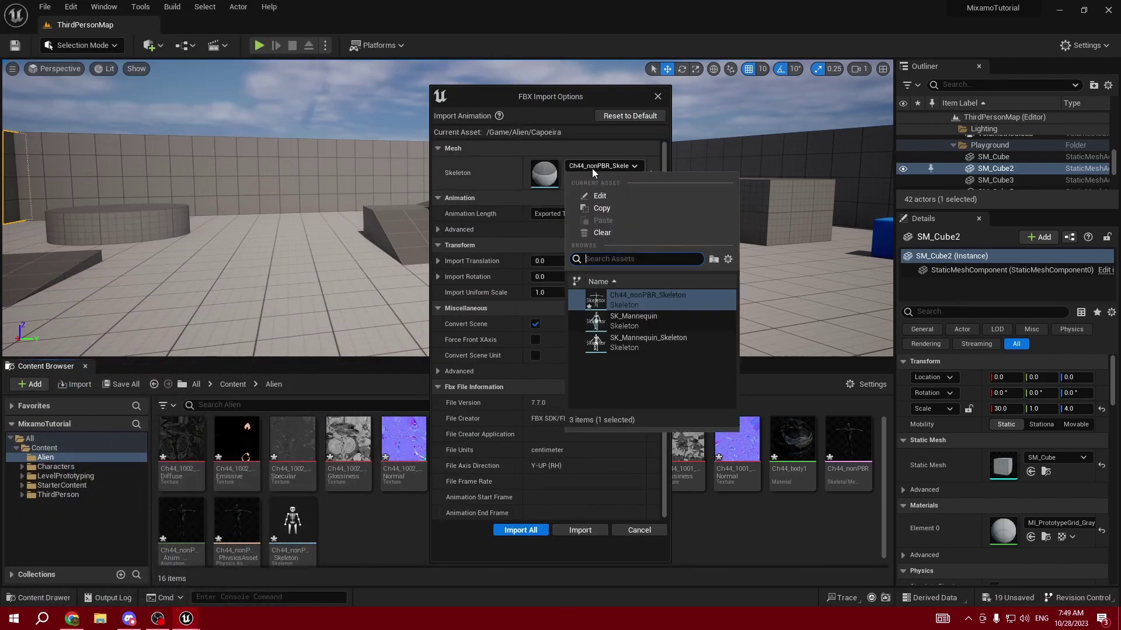
click(591, 168)
click(592, 168)
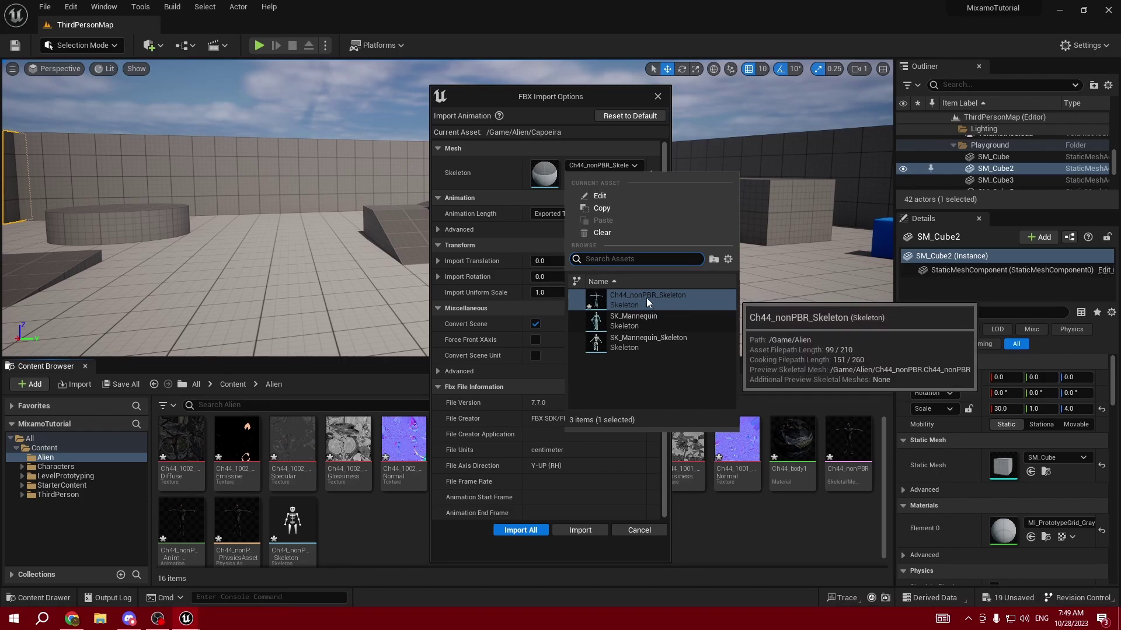
click(627, 300)
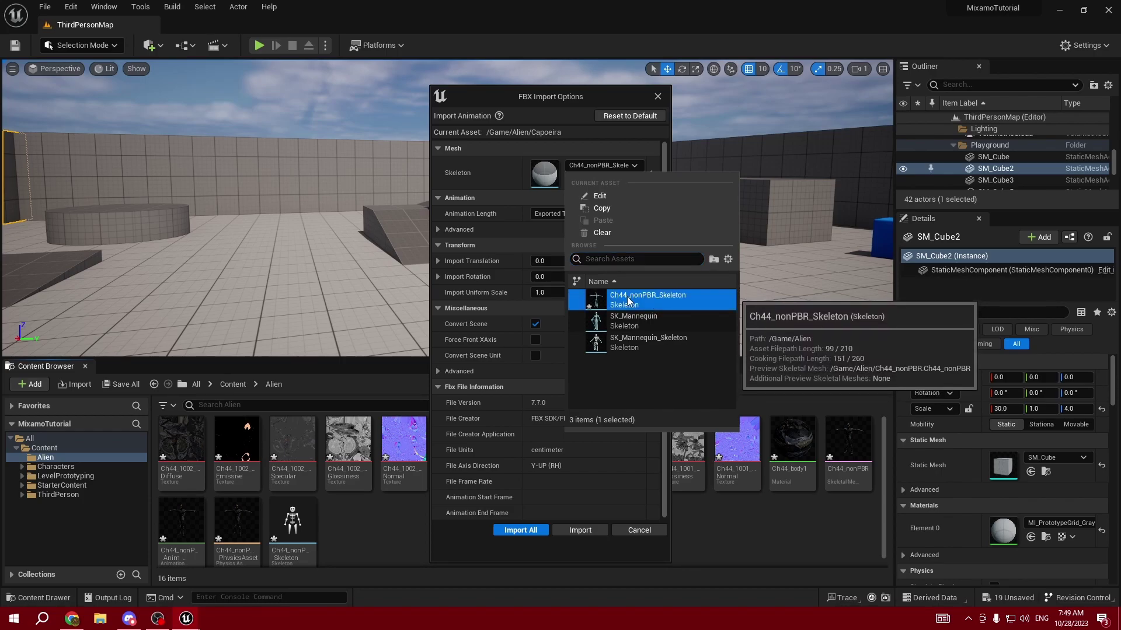
click(521, 531)
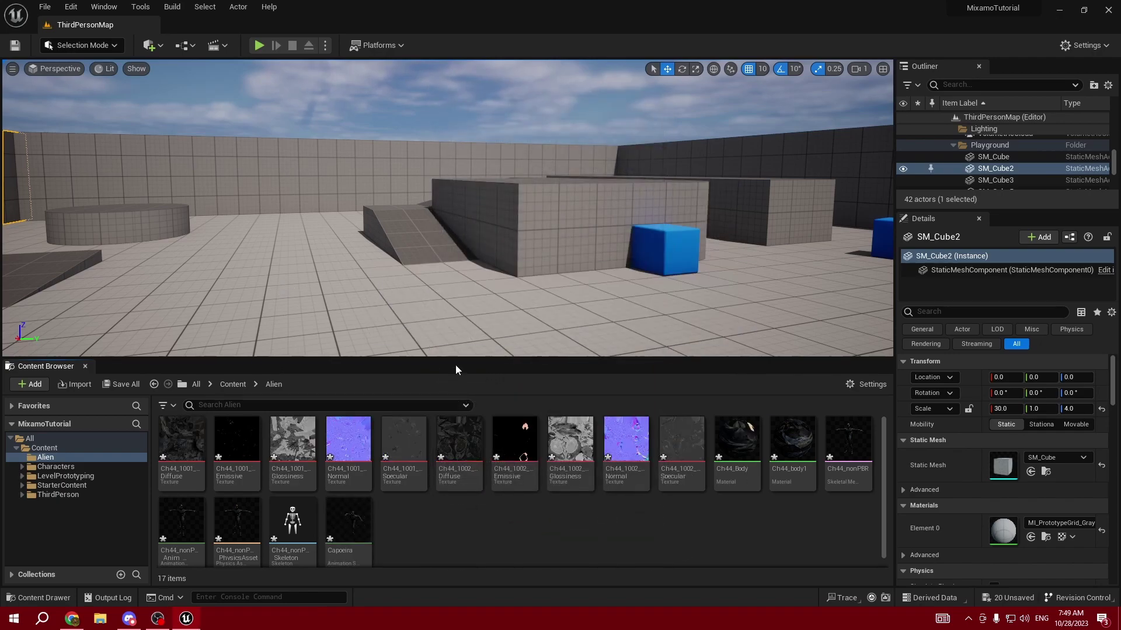
- Place the Ch44_nonPBR skeletal mesh on the level floor near the ramps and rotate it about 90° around its vertical axis
mouse_move(390, 280)
right_down()
mouse_move(315, 280)
mouse_move(316, 251)
mouse_move(315, 277)
mouse_move(374, 286)
right_up()
drag(848, 444, 555, 309)
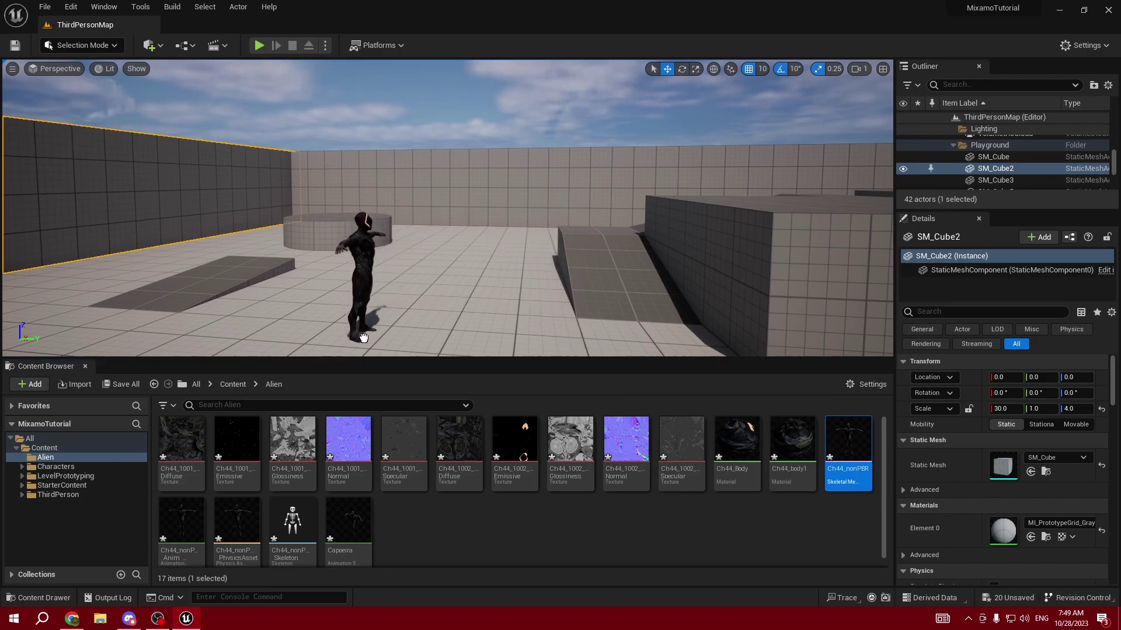
drag(363, 338, 374, 336)
key(e)
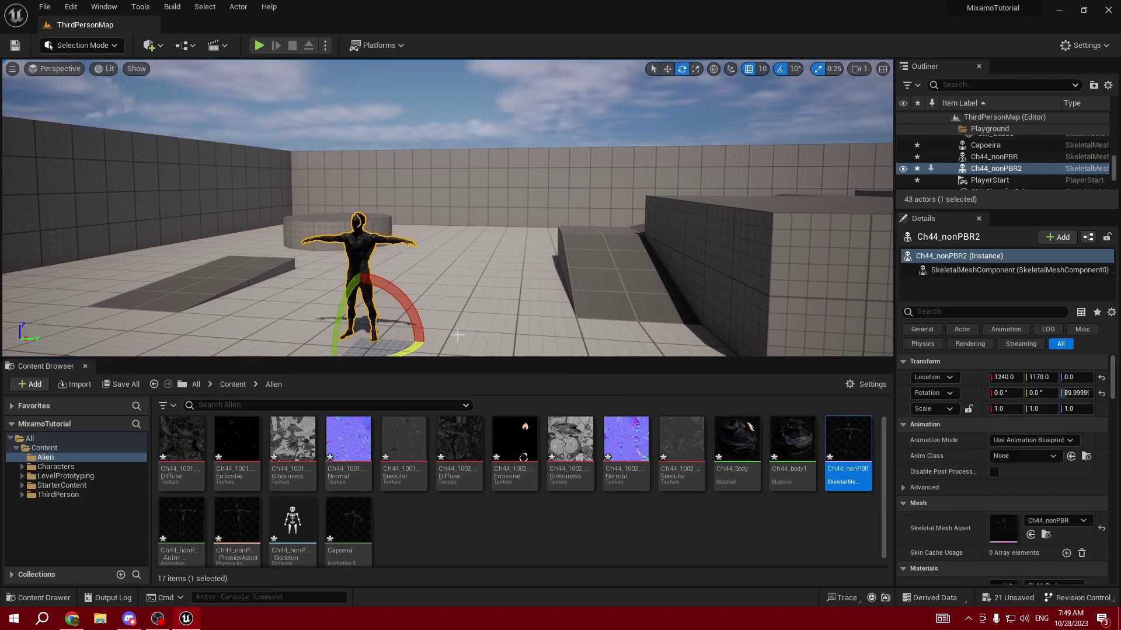
key(f)
- Place the Capoeira animation on the floor beside the T-posed character and rotate it about 110° around its vertical axis
drag(333, 535, 628, 325)
right_drag(646, 318, 711, 359)
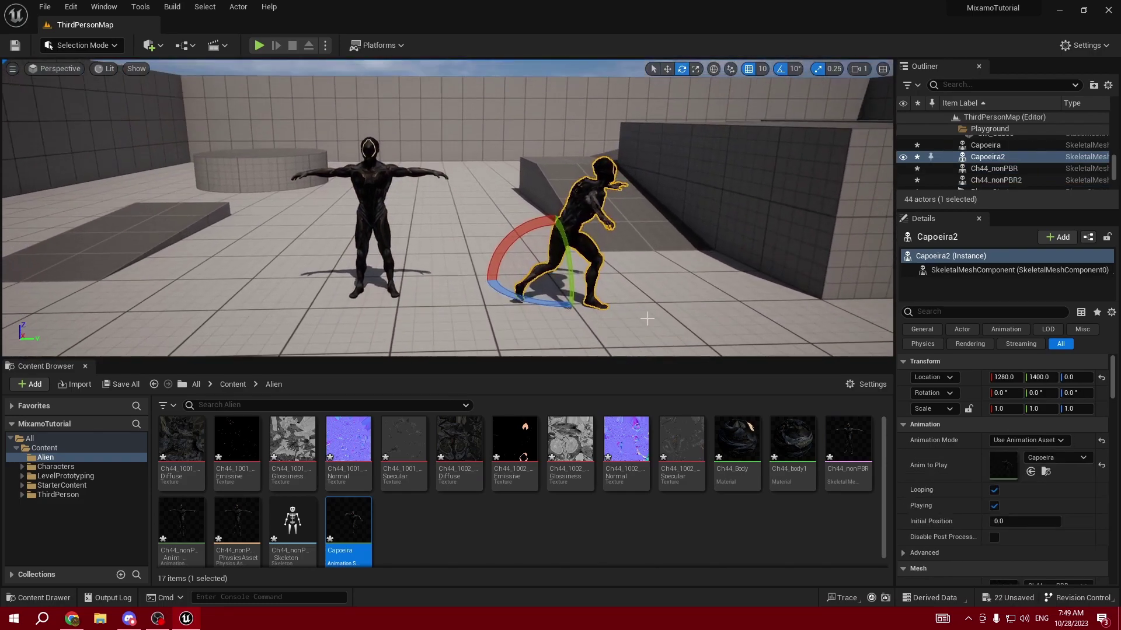
drag(528, 297, 472, 283)
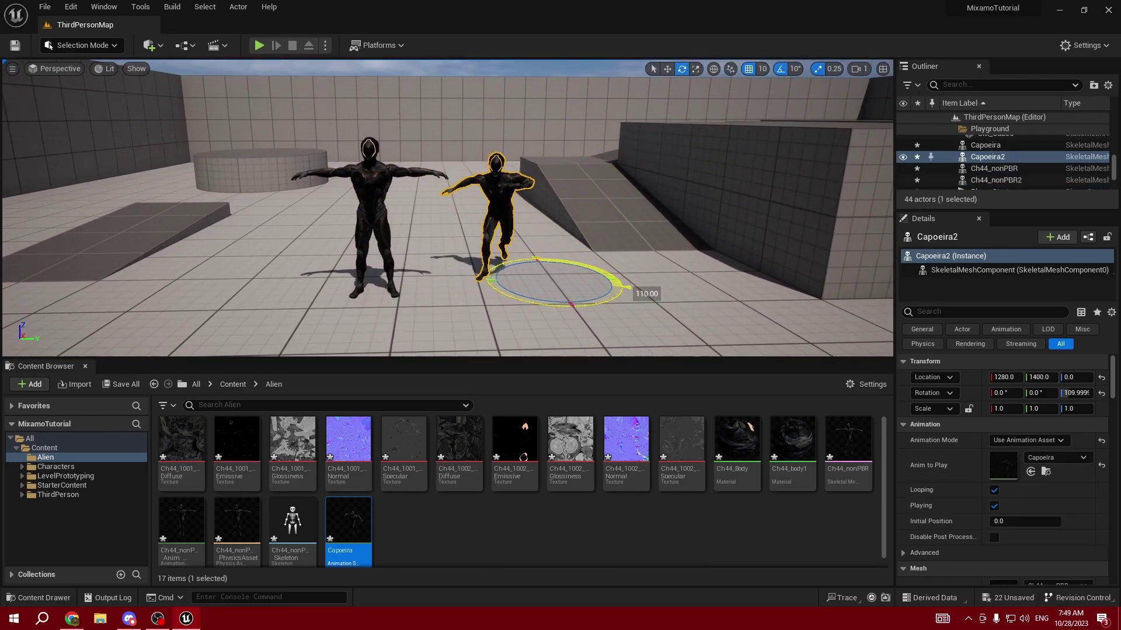
- Simulate the level, examine the Capoeira animation next to the static character, and stop the simulation
click(326, 46)
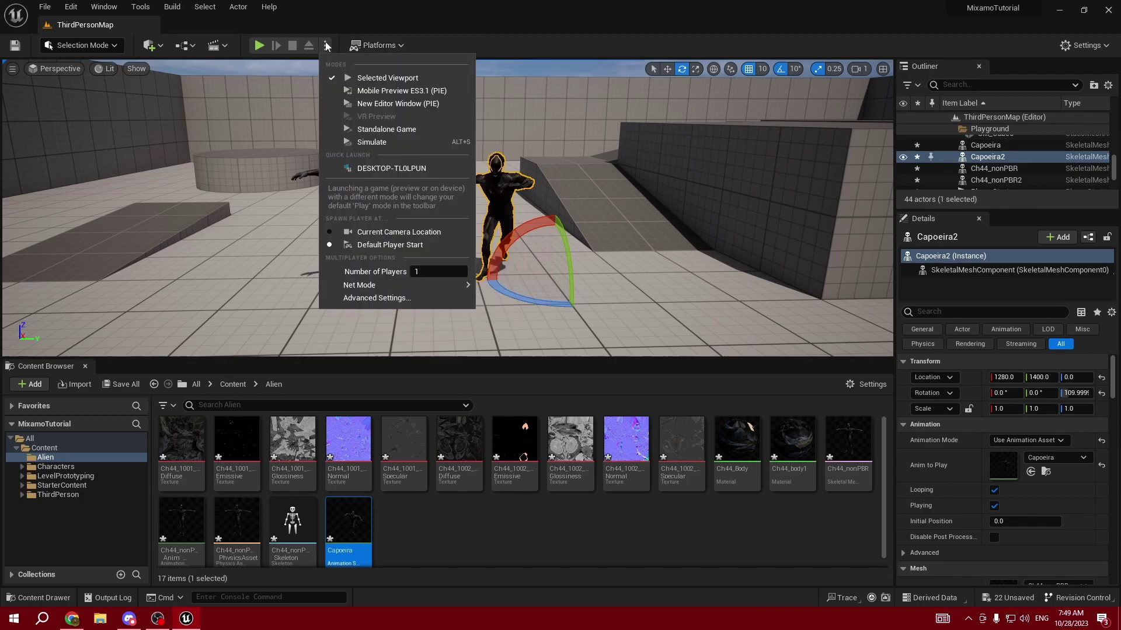
click(425, 146)
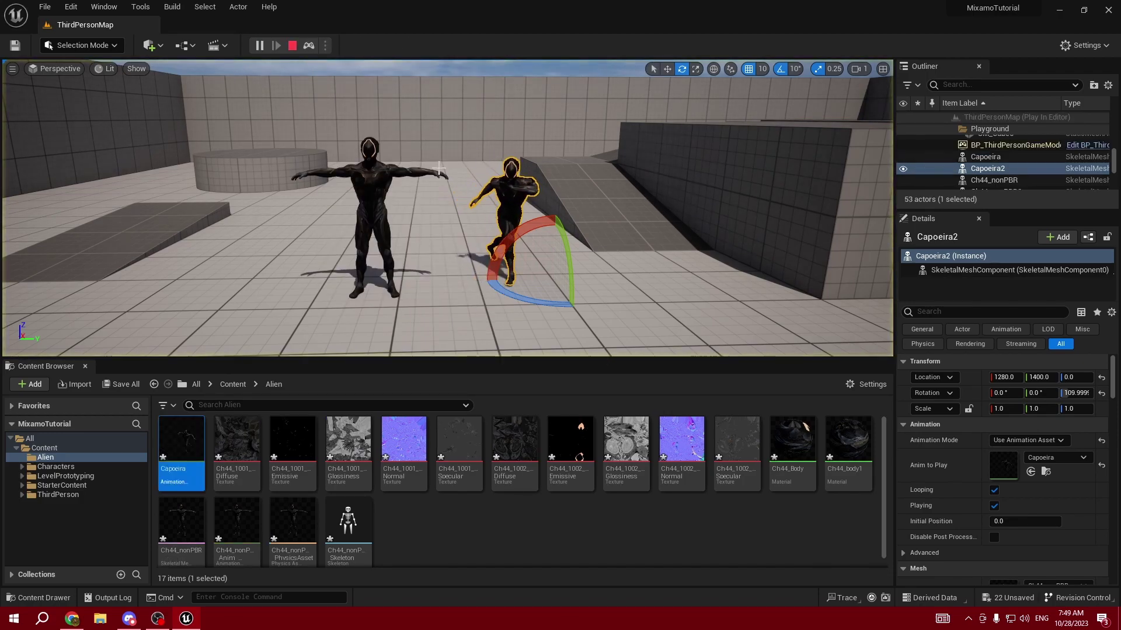
click(694, 248)
click(506, 110)
right_drag(506, 110, 688, 87)
click(564, 125)
right_drag(564, 125, 312, 171)
key(w)
key(s)
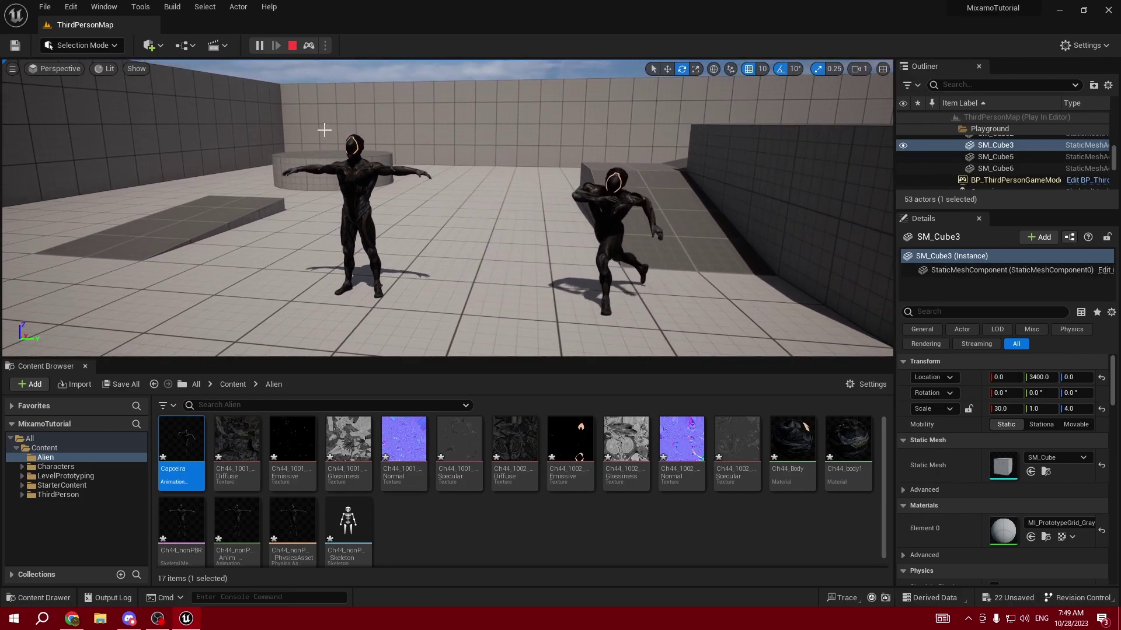
click(292, 46)
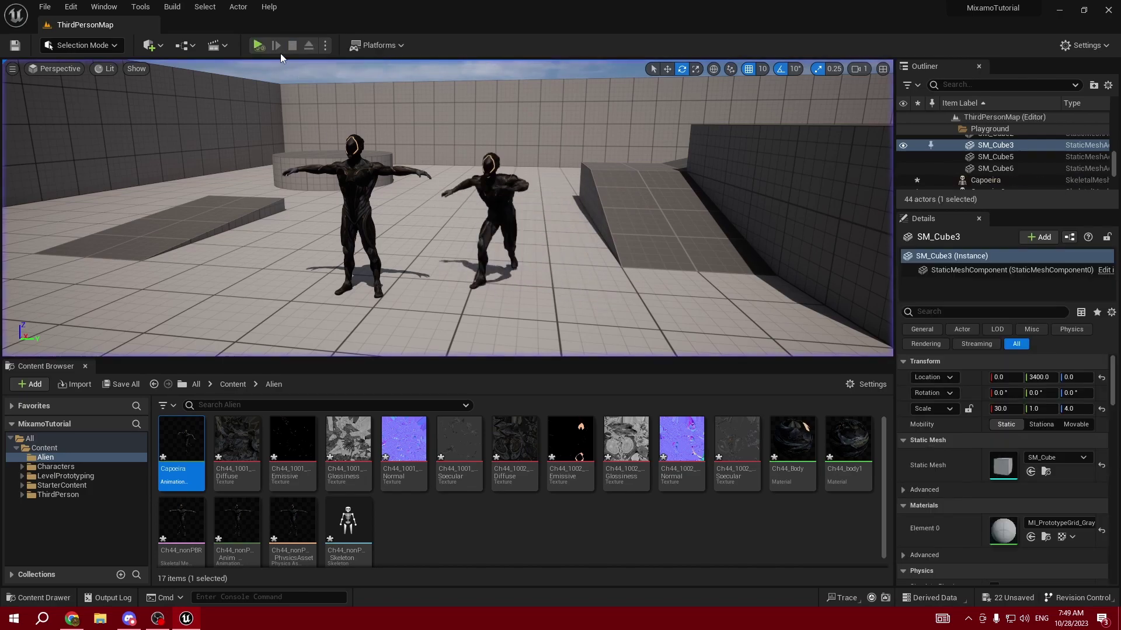
- Play the level in the selected viewport and run the mannequin over to the two alien characters to view them in game
click(325, 47)
click(351, 78)
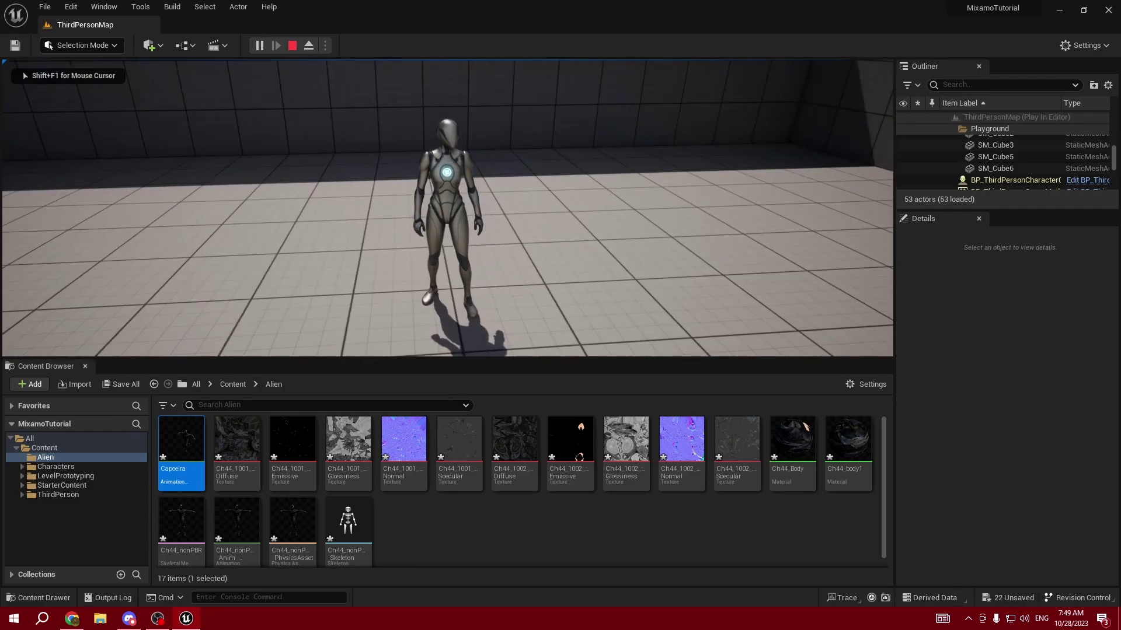
key(s)
key(w)
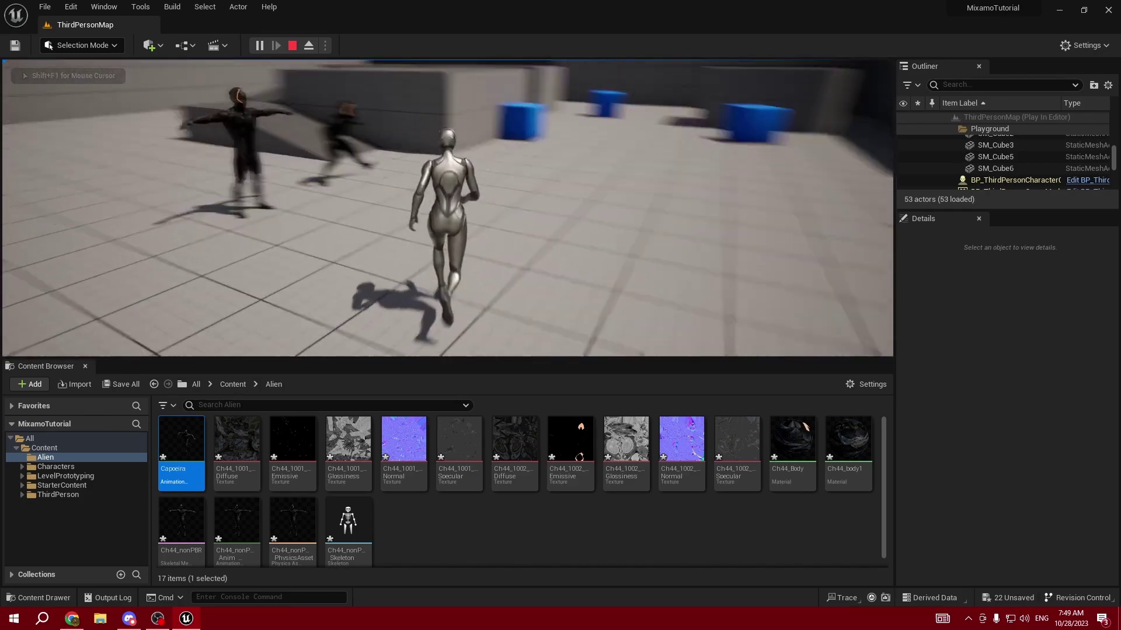
key(w)
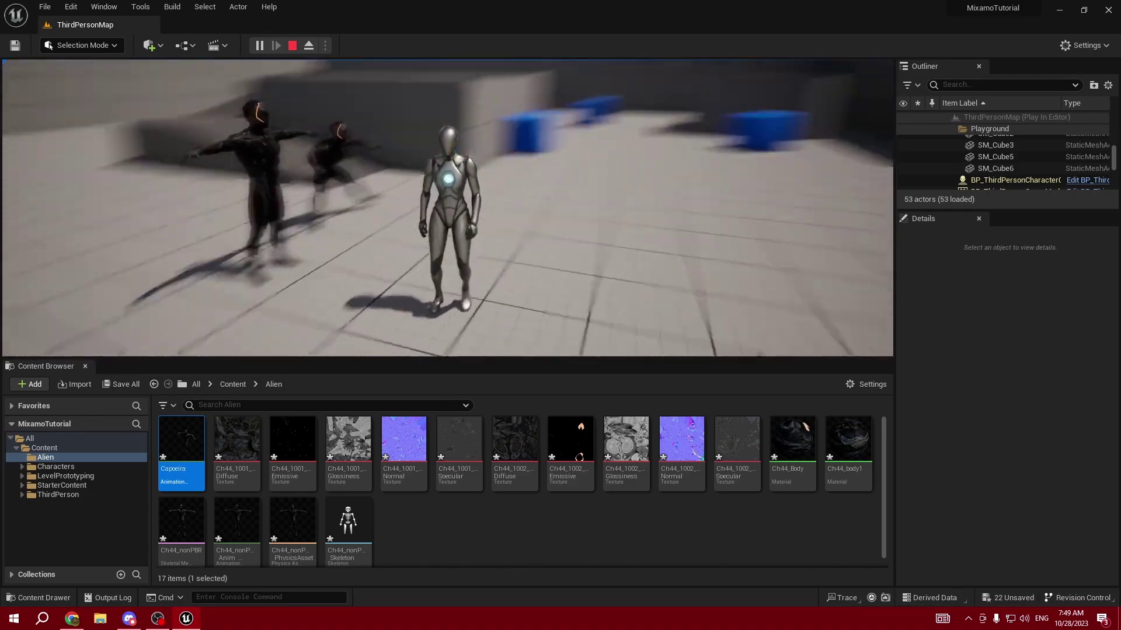
key(w)
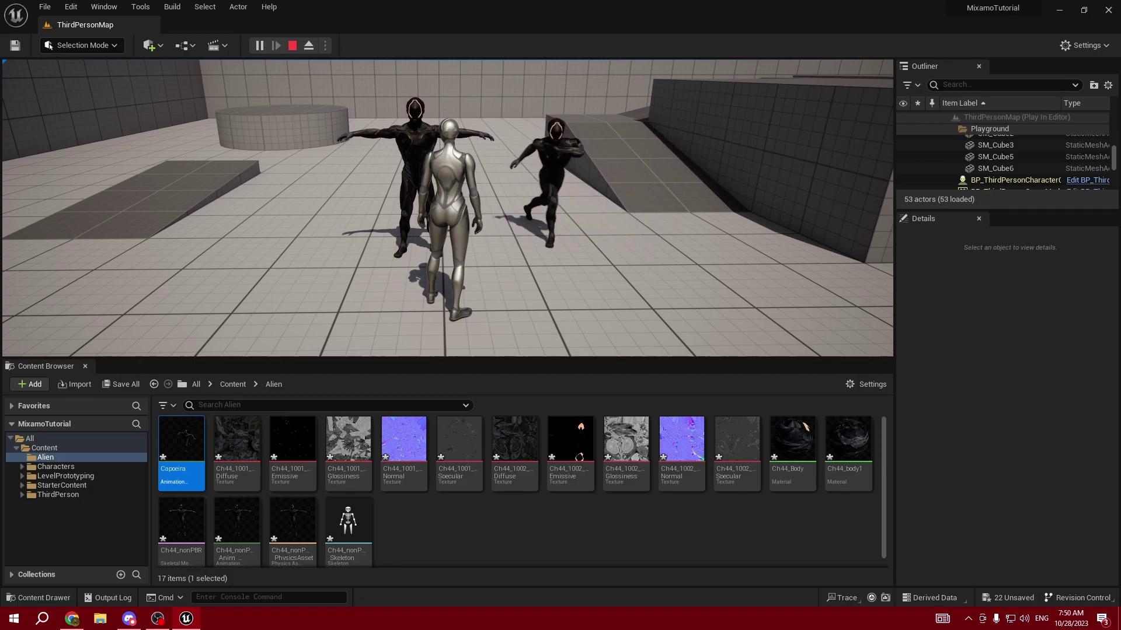
key(d)
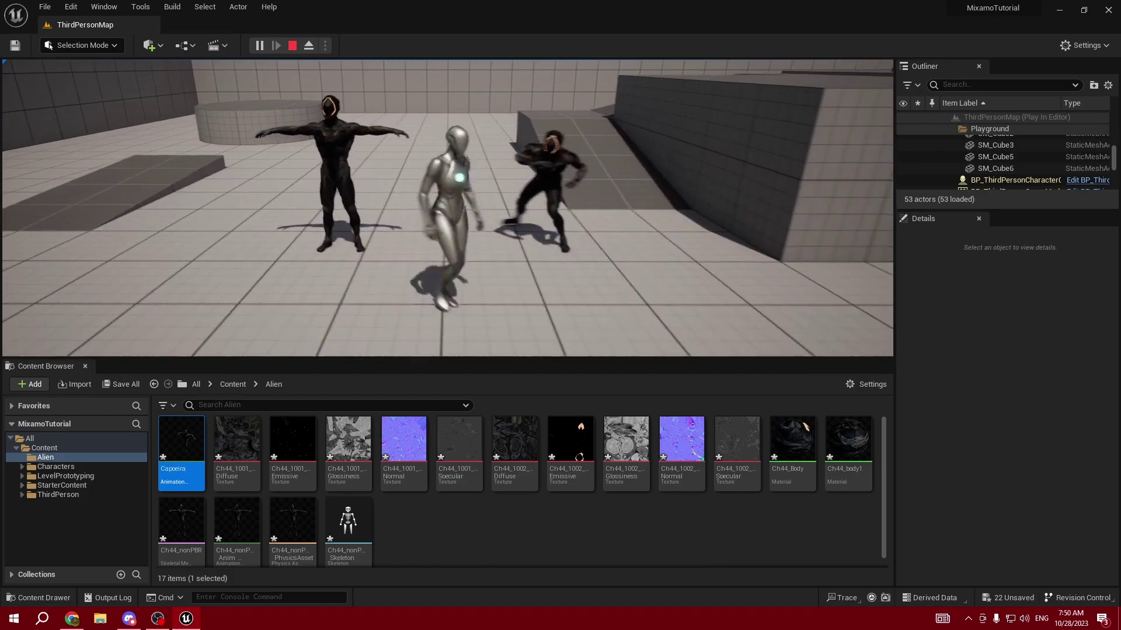
key(s)
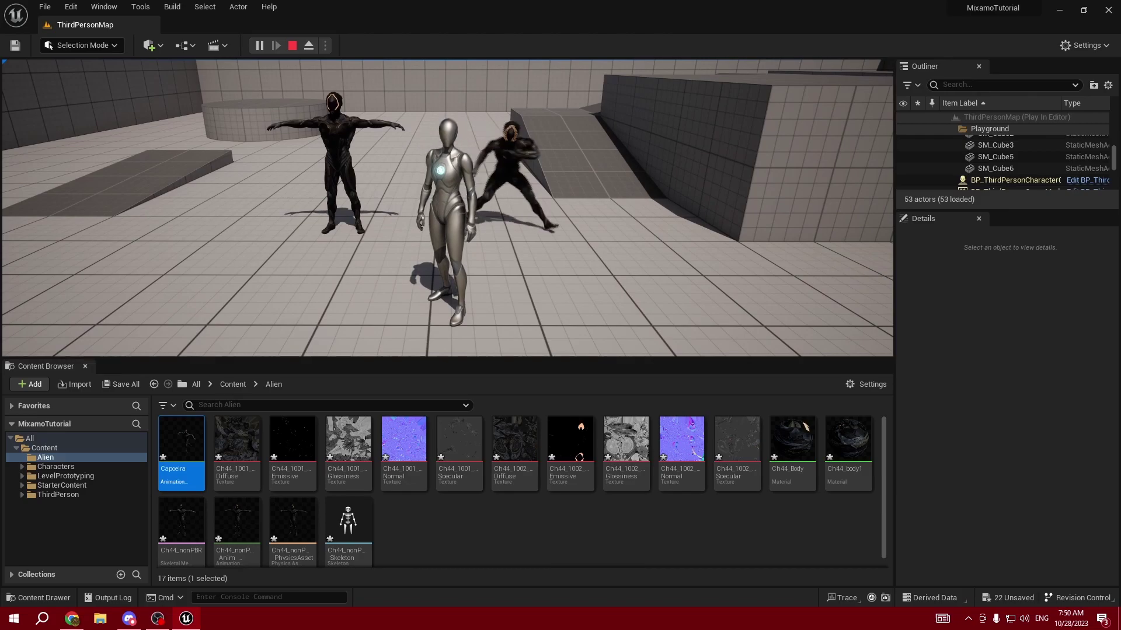